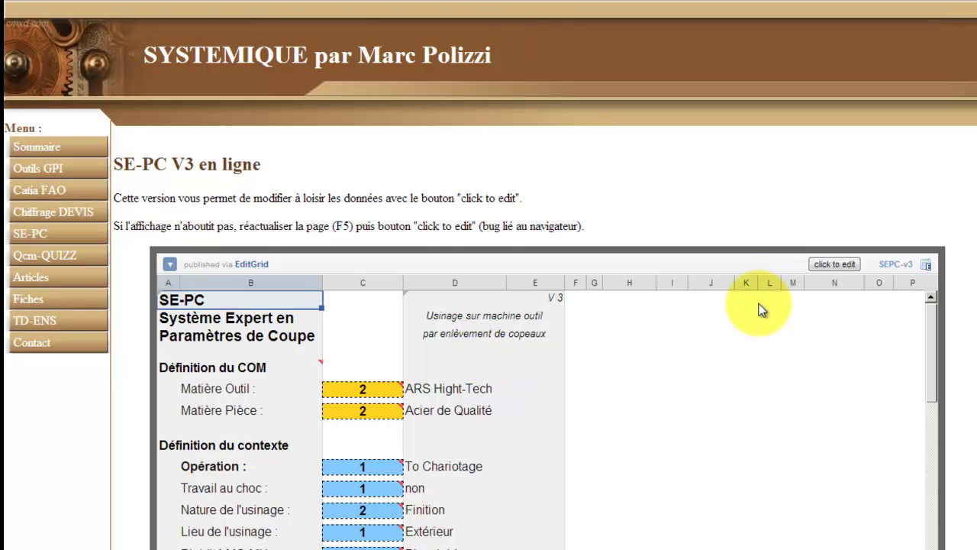
scroll(976, 244, "down", 2)
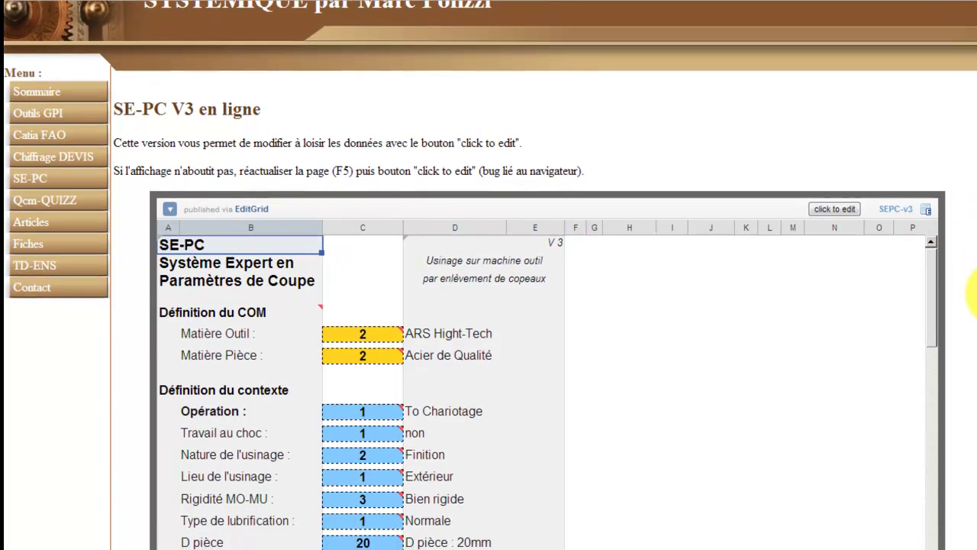
scroll(976, 305, "down", 1)
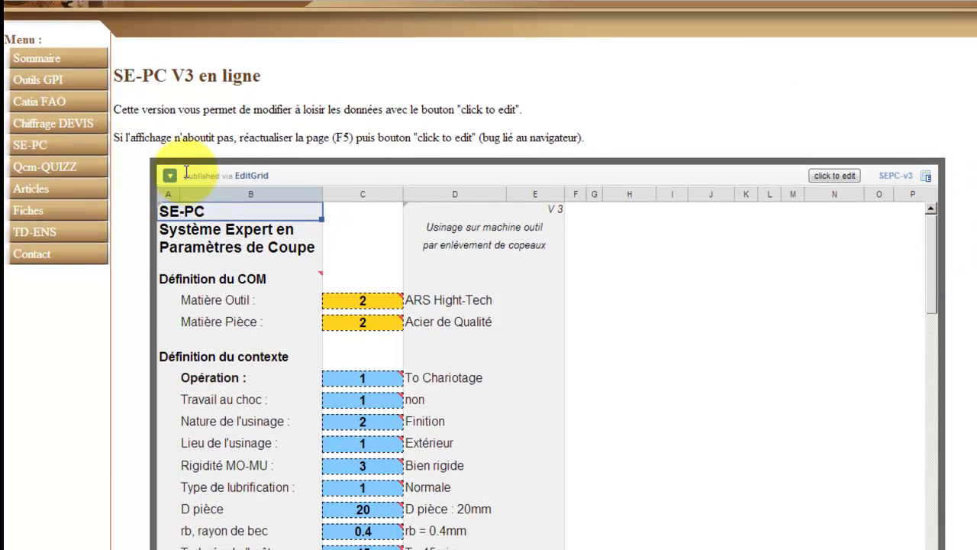
scroll(975, 122, "up", 2)
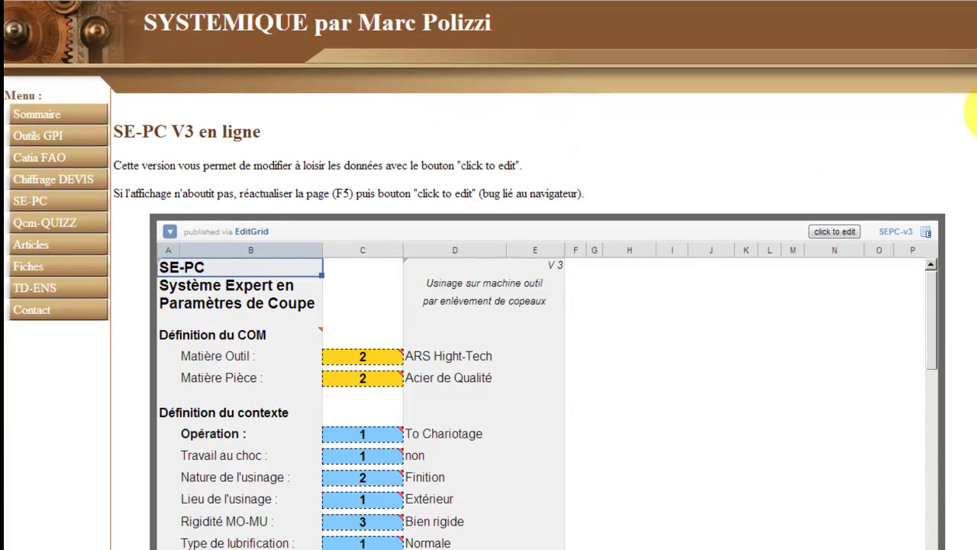
scroll(975, 122, "up", 1)
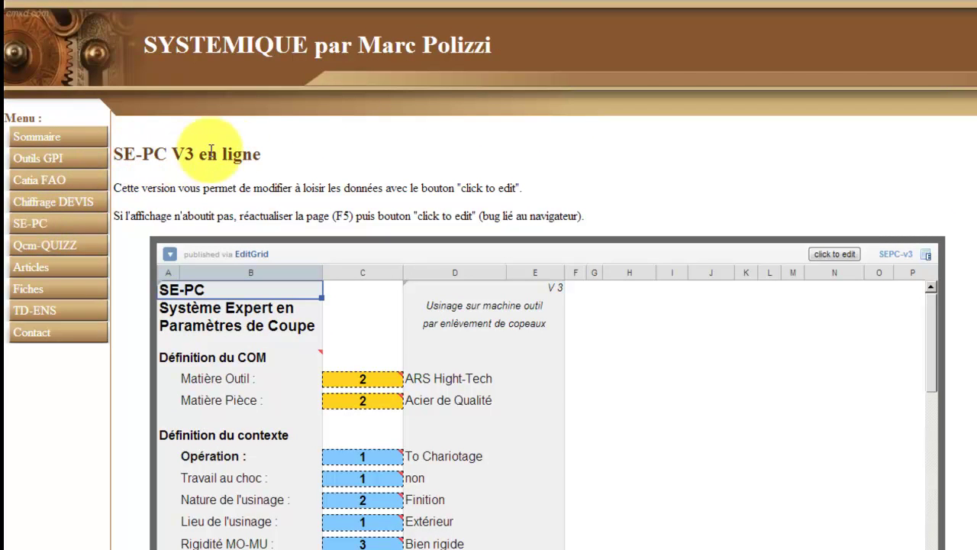
Step: Switch the embedded SEPC-v3 spreadsheet into edit mode
scroll(972, 193, "down", 1)
left_click_drag(976, 193, 976, 226)
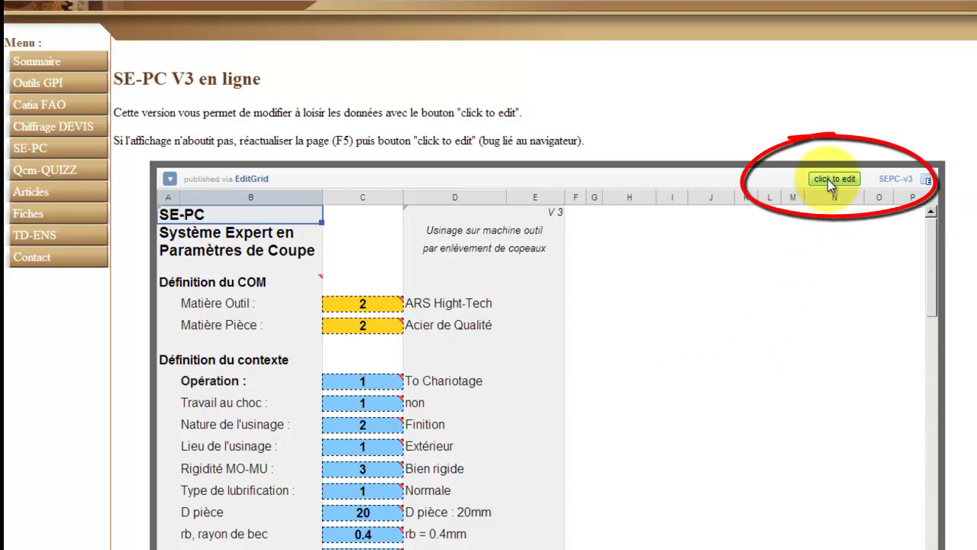
mouse_move(342, 428)
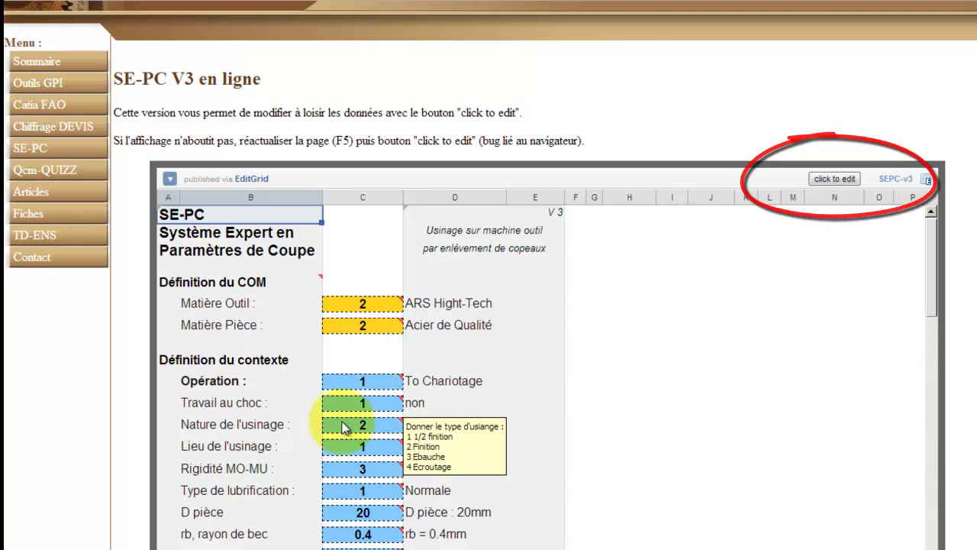
scroll(821, 233, "down", 3)
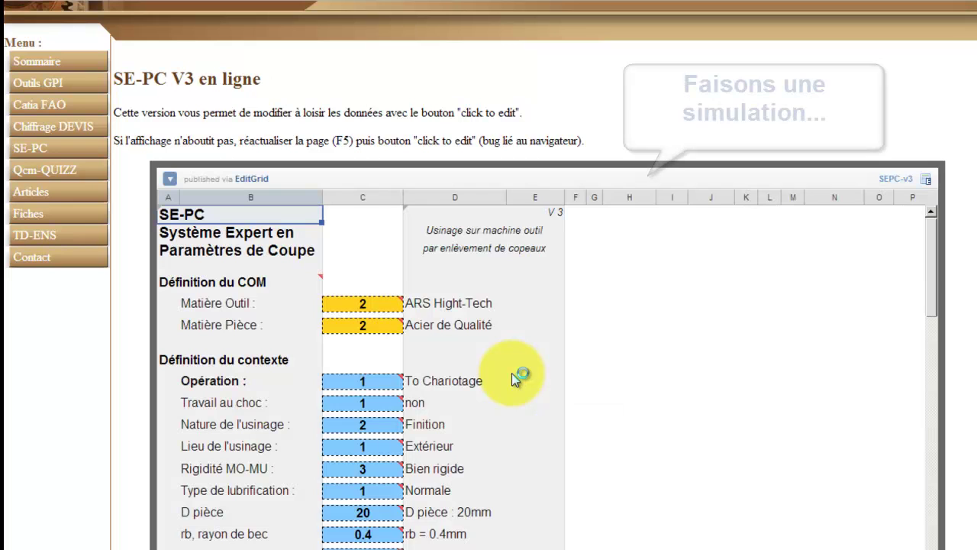
Step: Set the Opération code to 11 (Fr Contournage) and Travail pleine matière to 2 (un peu)
mouse_move(369, 304)
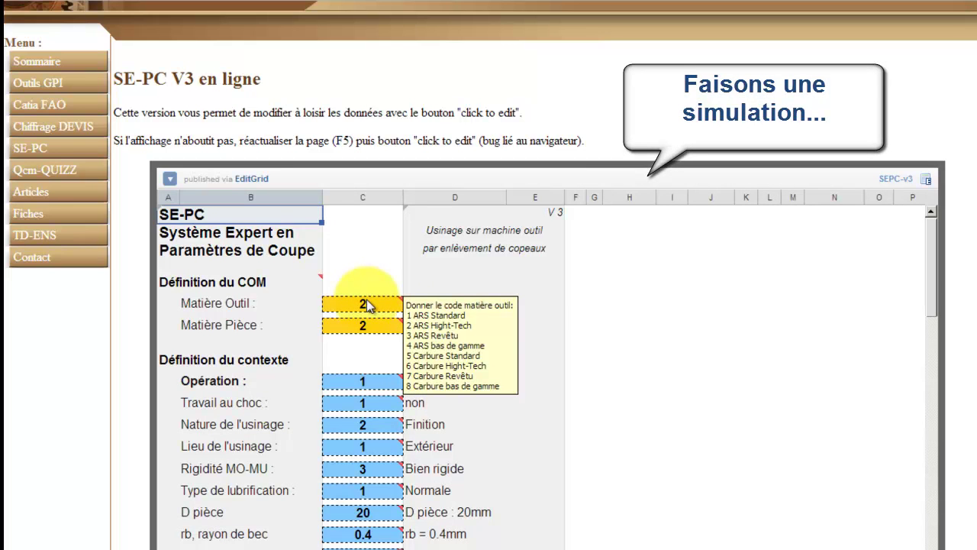
mouse_move(374, 327)
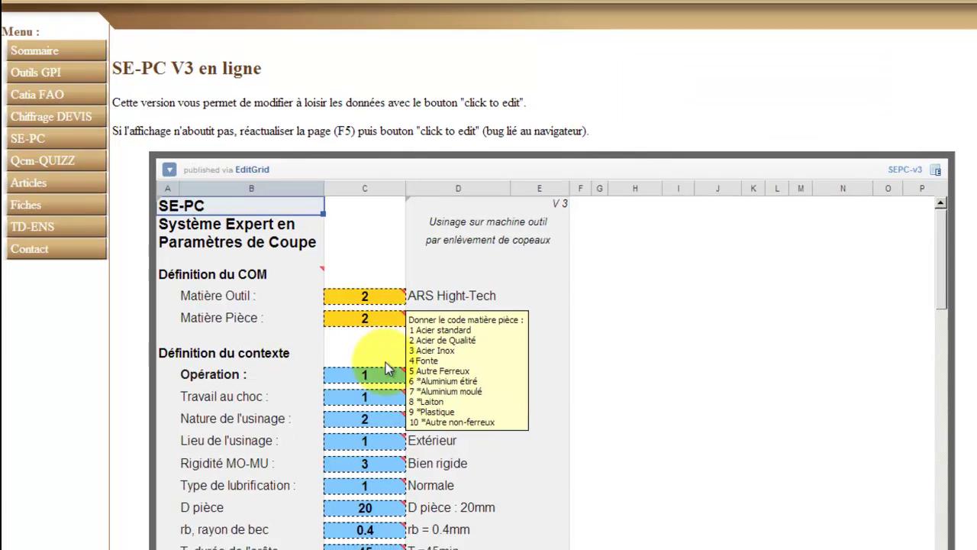
mouse_move(375, 387)
left_click(444, 183)
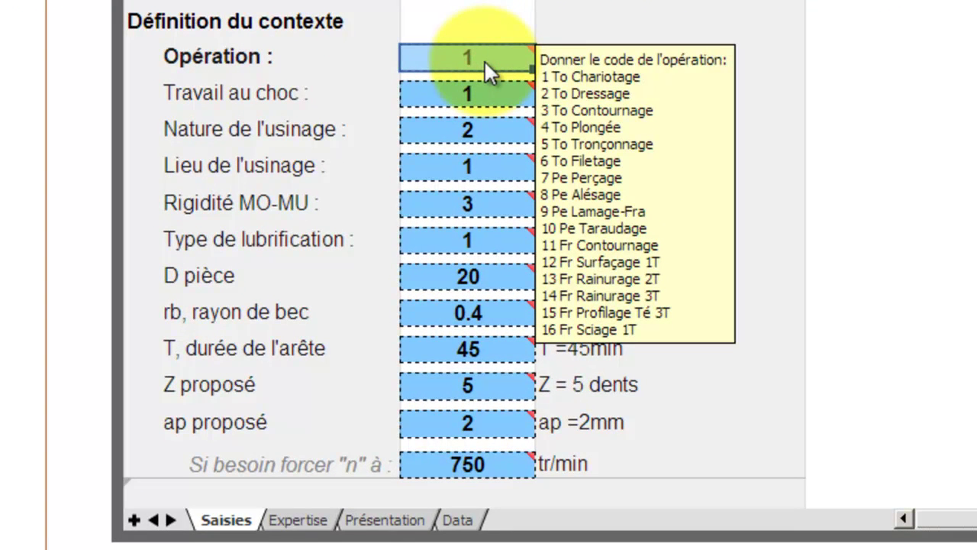
type("11")
key("Return")
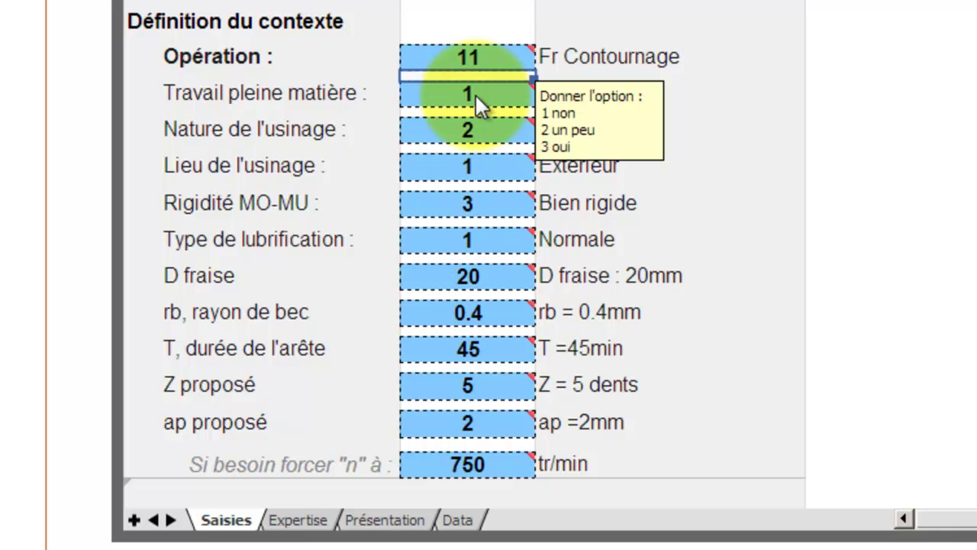
left_click(475, 93)
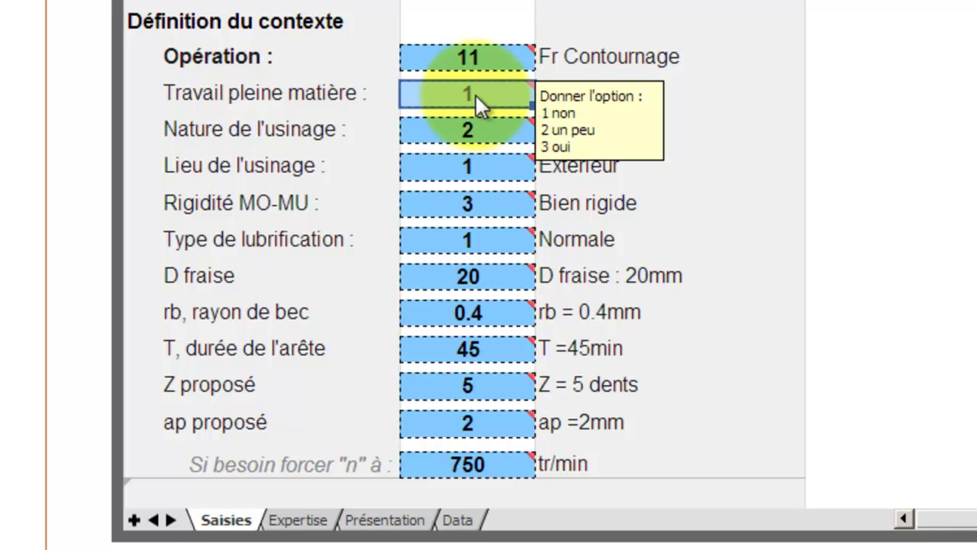
type("2")
key("Return")
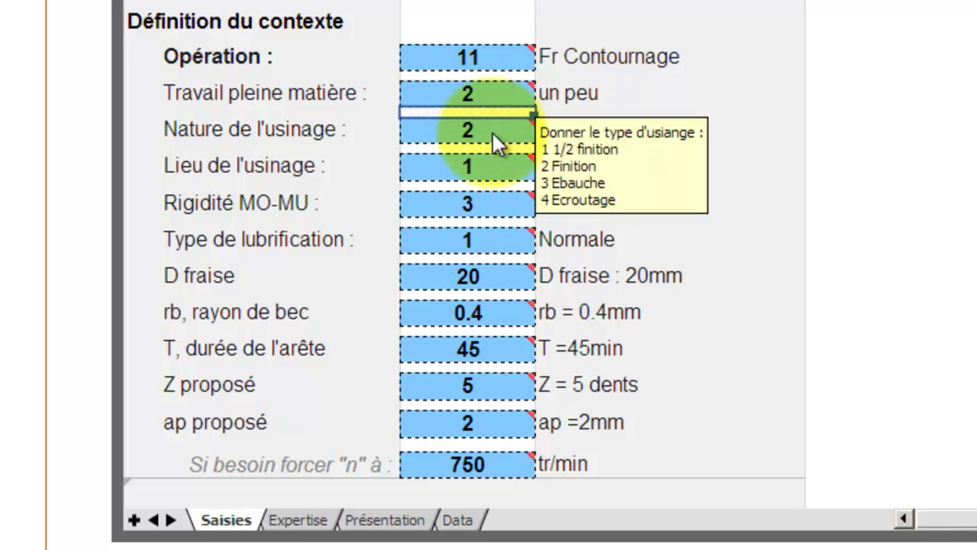
Step: Set Nature de l'usinage to 3 (Ebauche) and Lieu de l'usinage to 2 (Intérieur)
left_click(492, 131)
type("3")
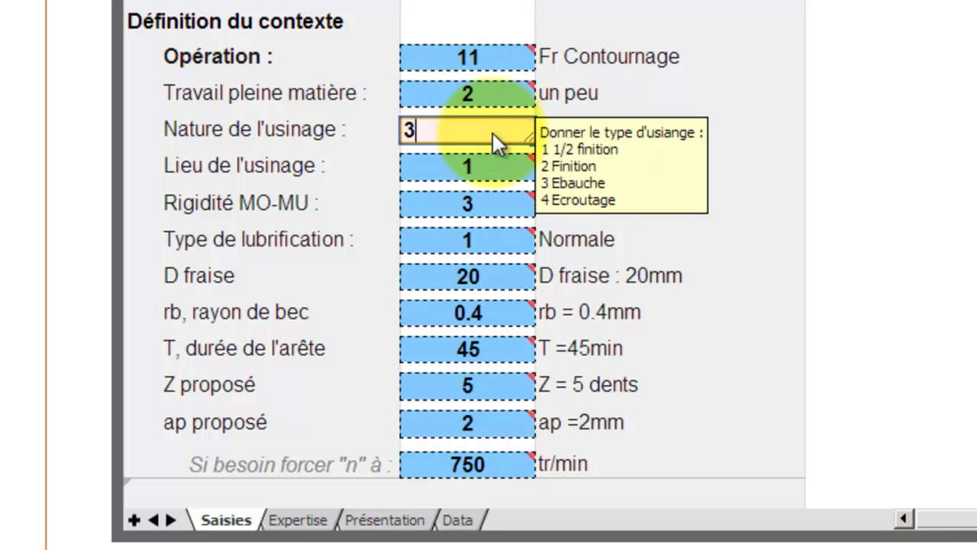
key("Return")
left_click(493, 166)
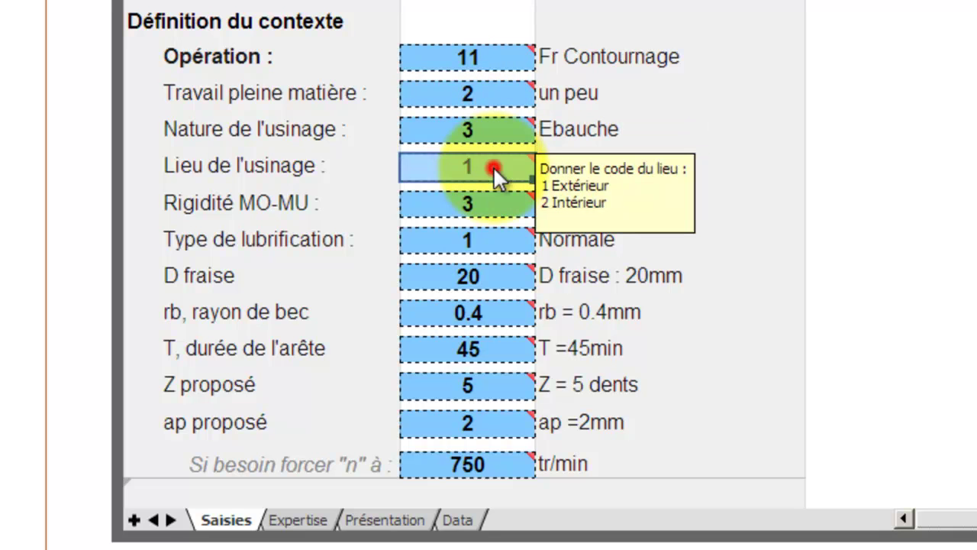
type("2")
key("Return")
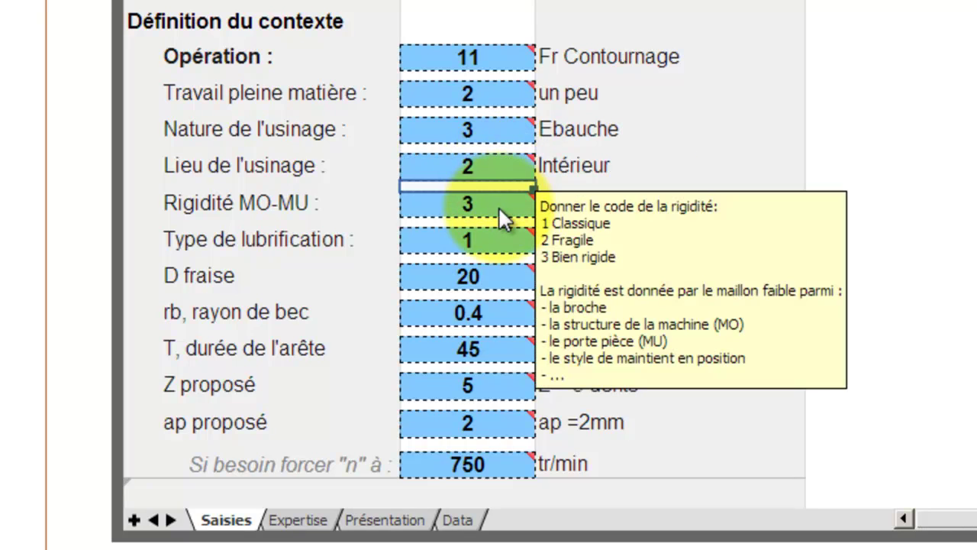
Step: Set Rigidité MO-MU to 2 (Fragile) and the cutter diameter D fraise to 18 mm
left_click(498, 206)
type("2")
key("Return")
mouse_move(462, 245)
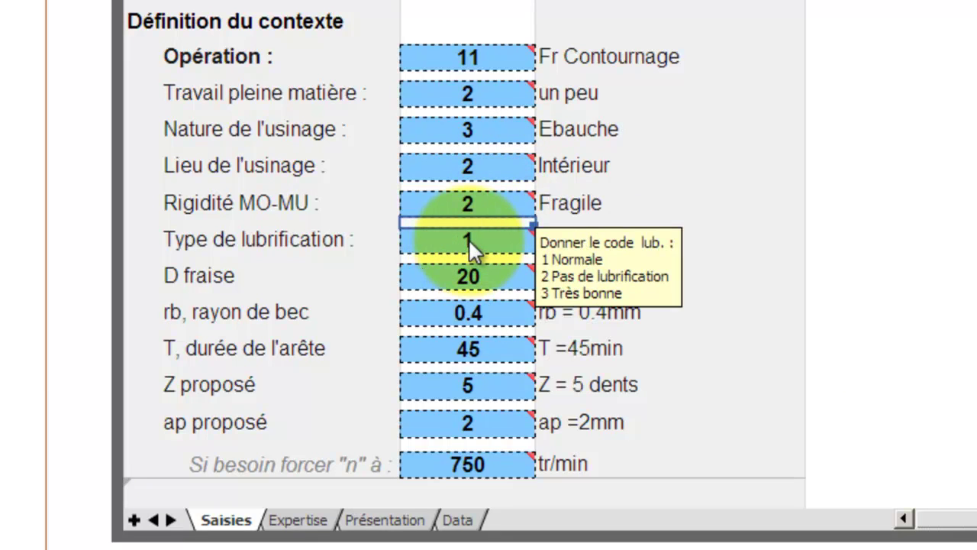
left_click(502, 277)
type("18")
key("Return")
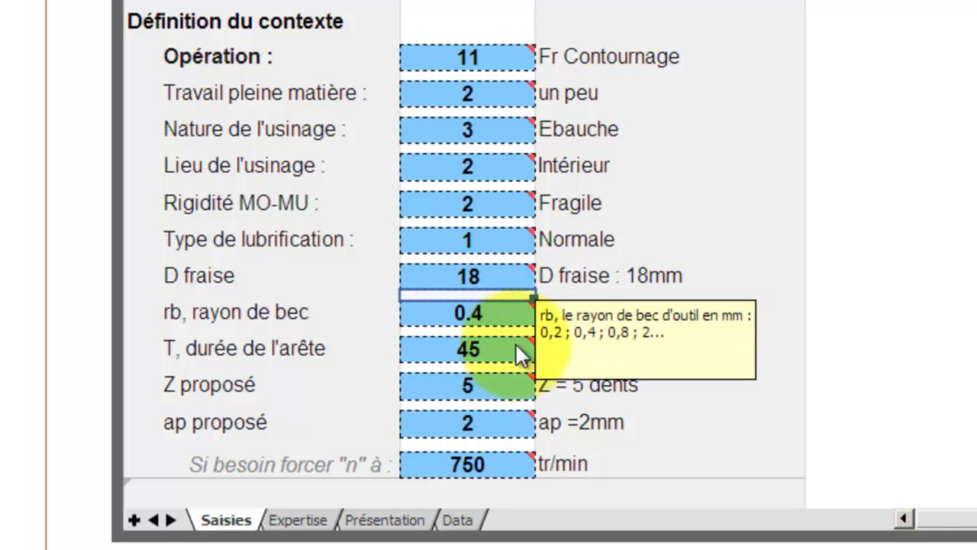
Step: Set the edge life T to 30 min and the proposed number of teeth Z to 3
left_click(493, 357)
type("30")
key("Return")
mouse_move(484, 386)
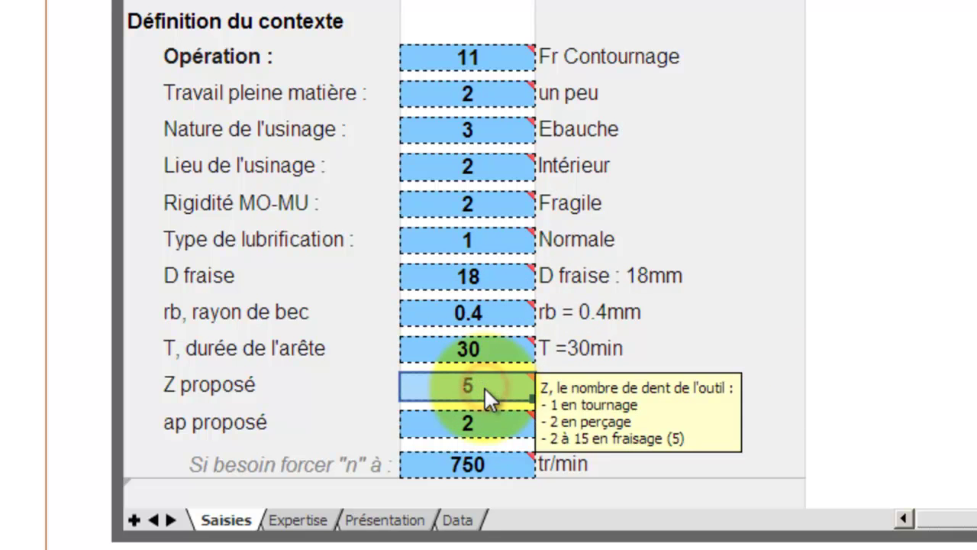
type("3")
key("Return")
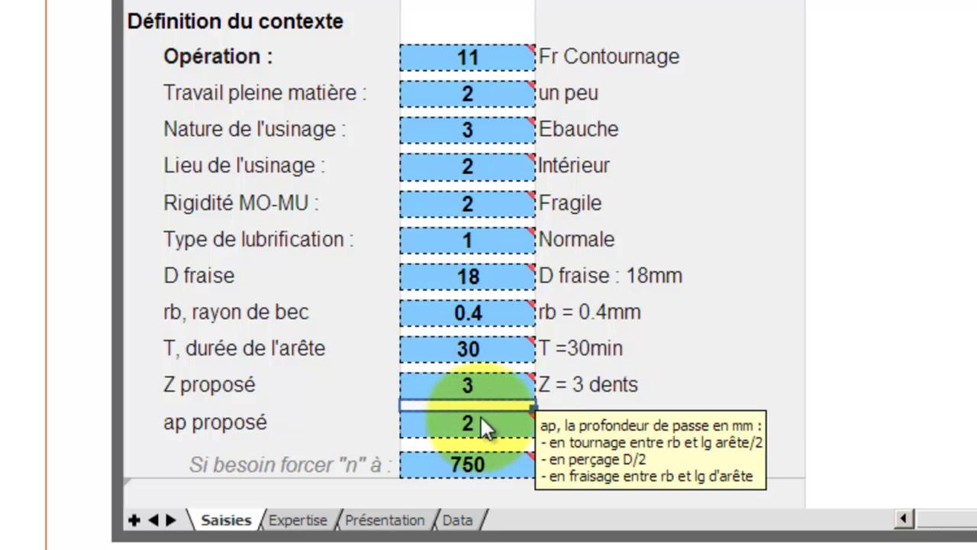
Step: Set the proposed depth of cut ap to 7 mm
left_click(480, 415)
type("7")
key("Return")
Step: Examine the COM recap, the expertise results from Vc base to Pu, and the inverse calculation on the Saisies sheet
scroll(707, 257, "down", 1)
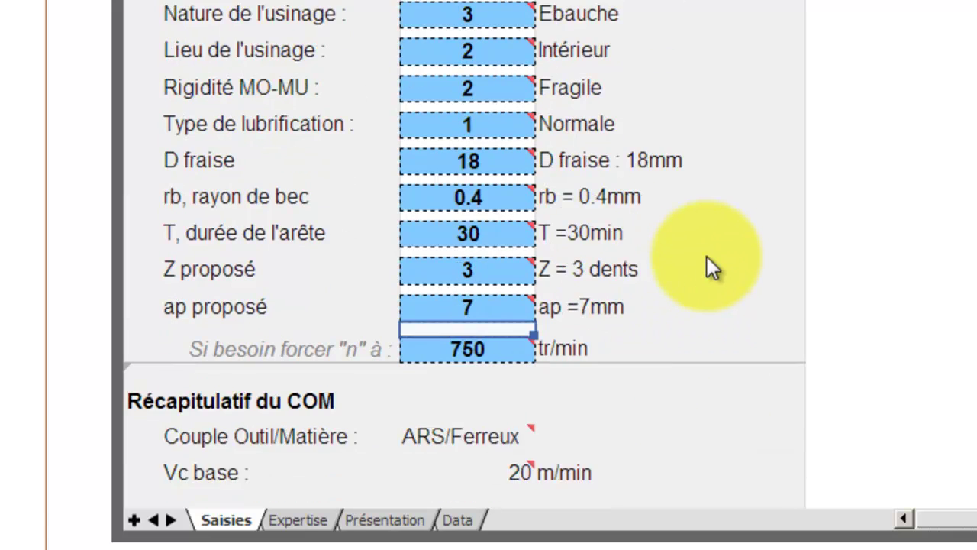
scroll(707, 256, "down", 3)
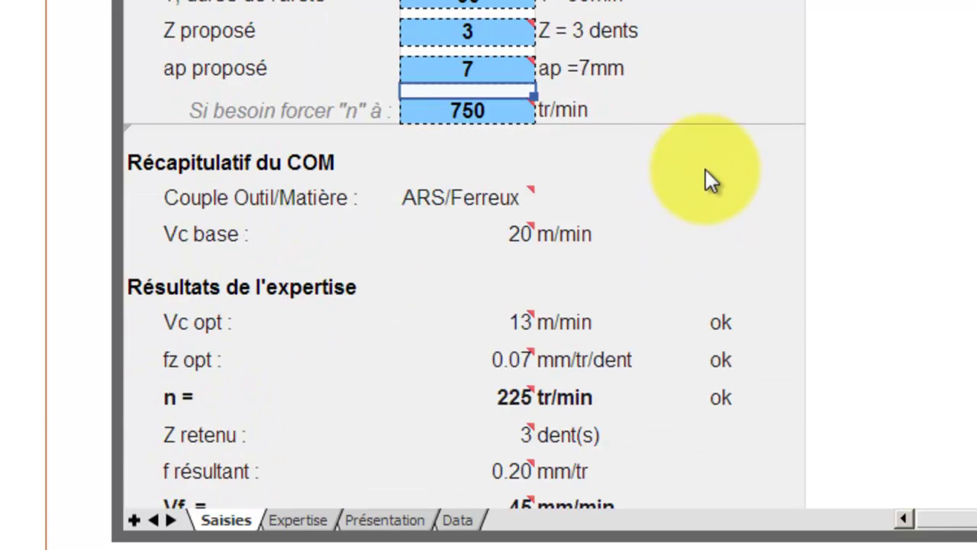
scroll(690, 104, "down", 2)
left_click(497, 89)
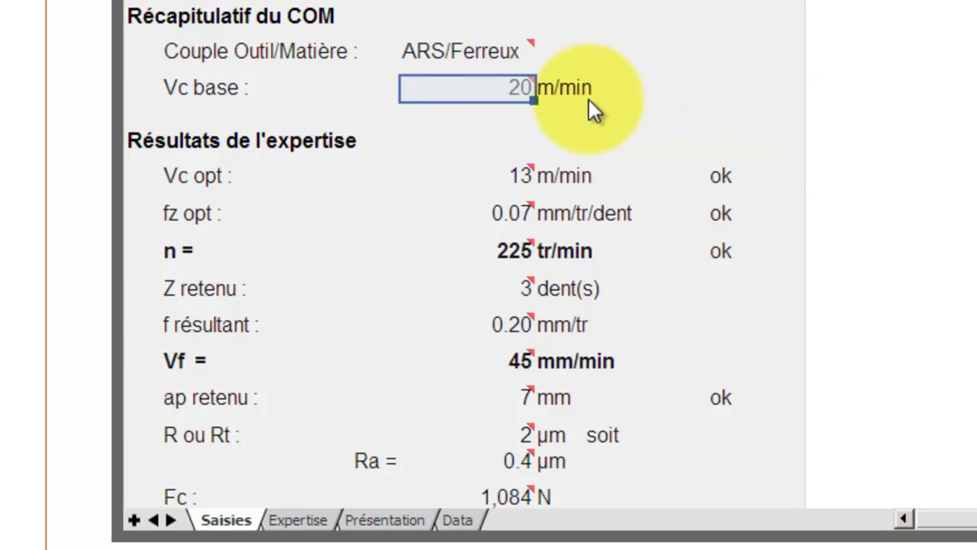
scroll(525, 104, "down", 1)
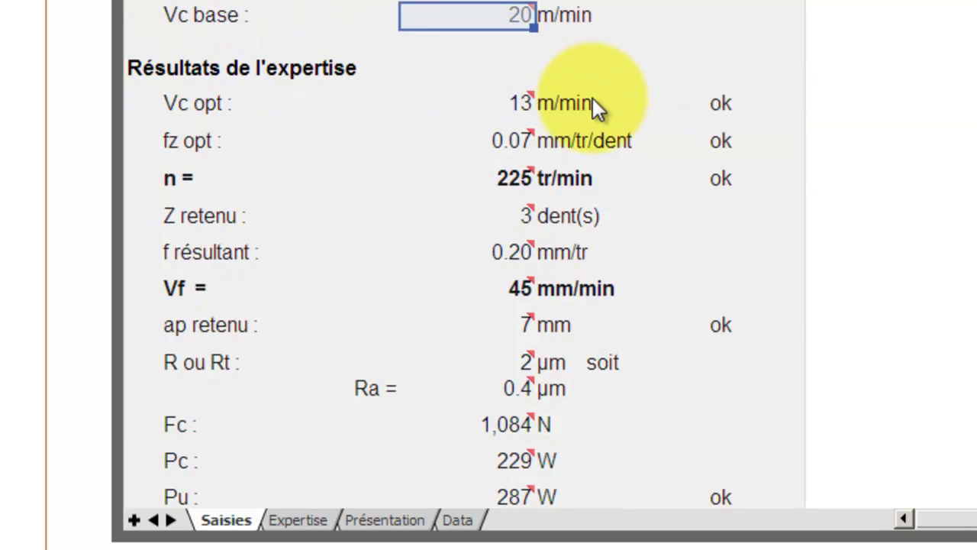
left_click(498, 103)
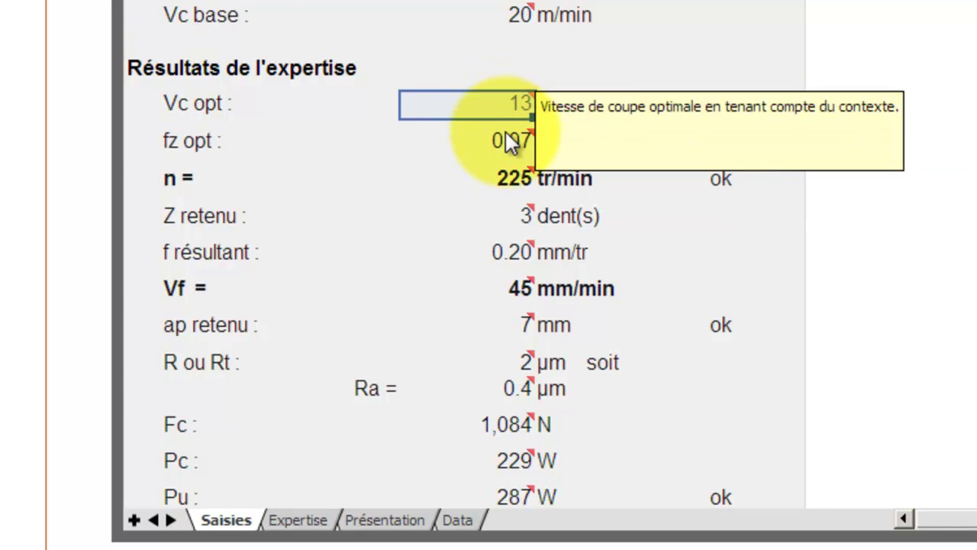
left_click(522, 179)
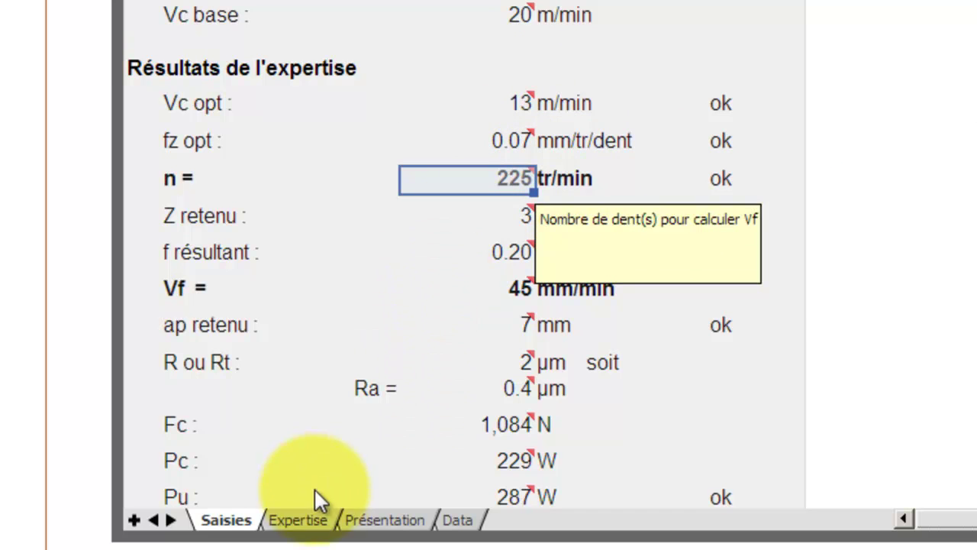
left_click(519, 20)
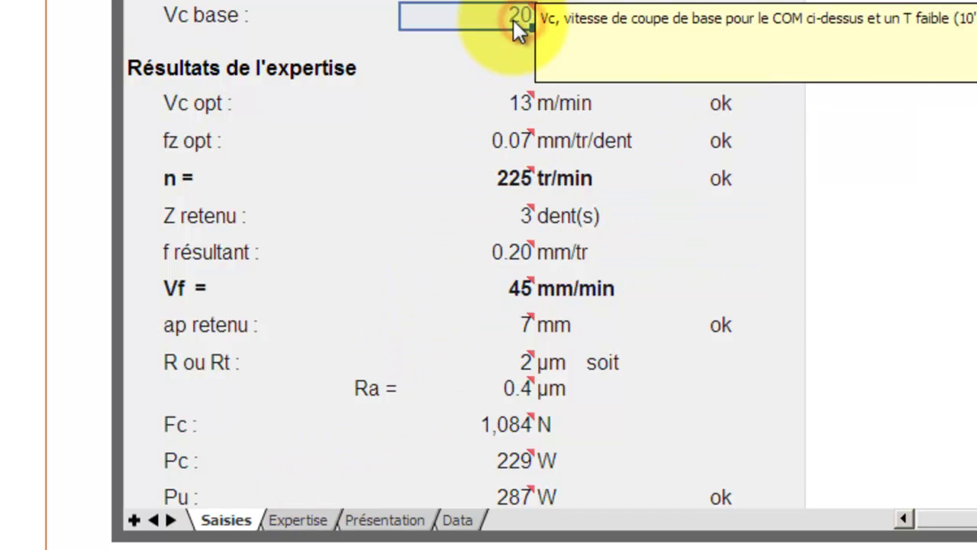
left_click(518, 105)
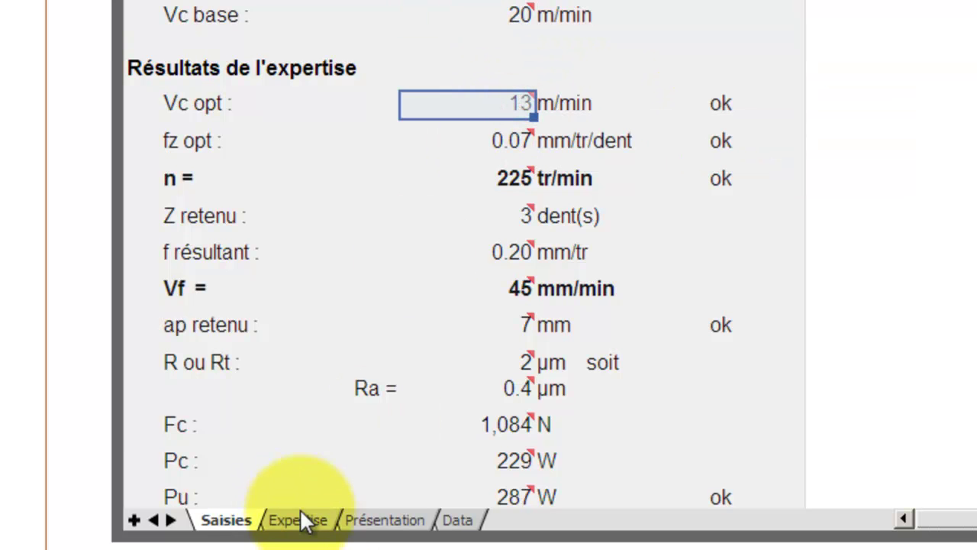
scroll(354, 401, "down", 5)
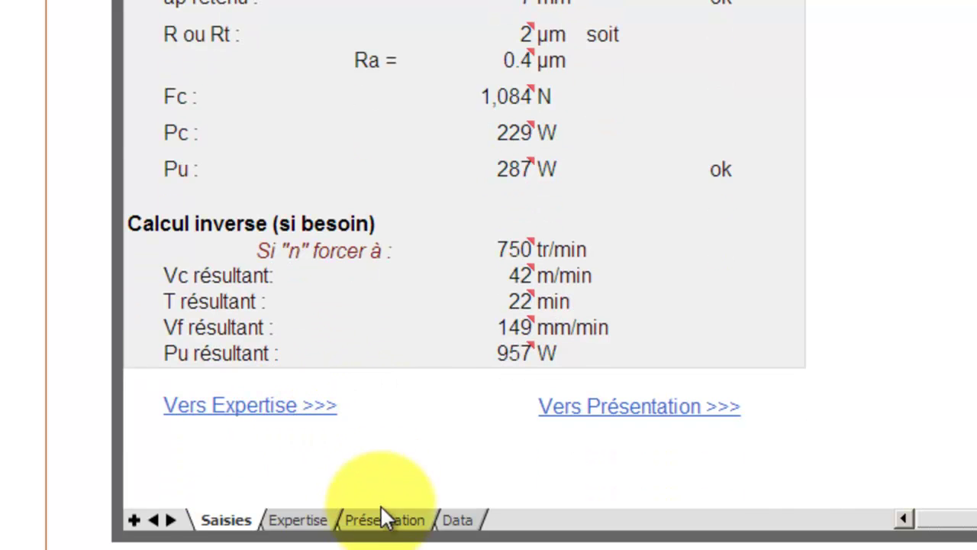
Step: Open the Expertise sheet and review the Vc and fz correction coefficients, the derived n and Vf calculations, and the expert analysis
left_click(312, 520)
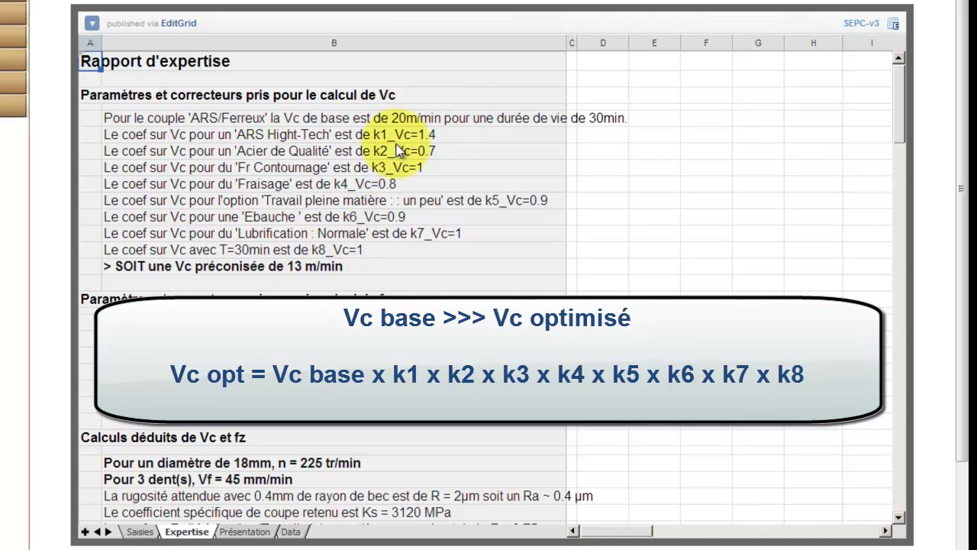
scroll(370, 251, "down", 5)
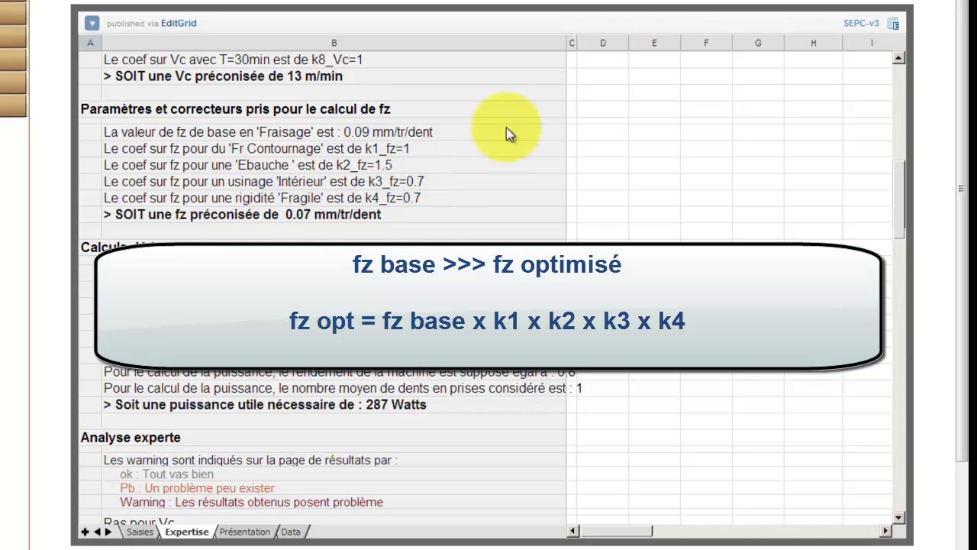
left_click(316, 216)
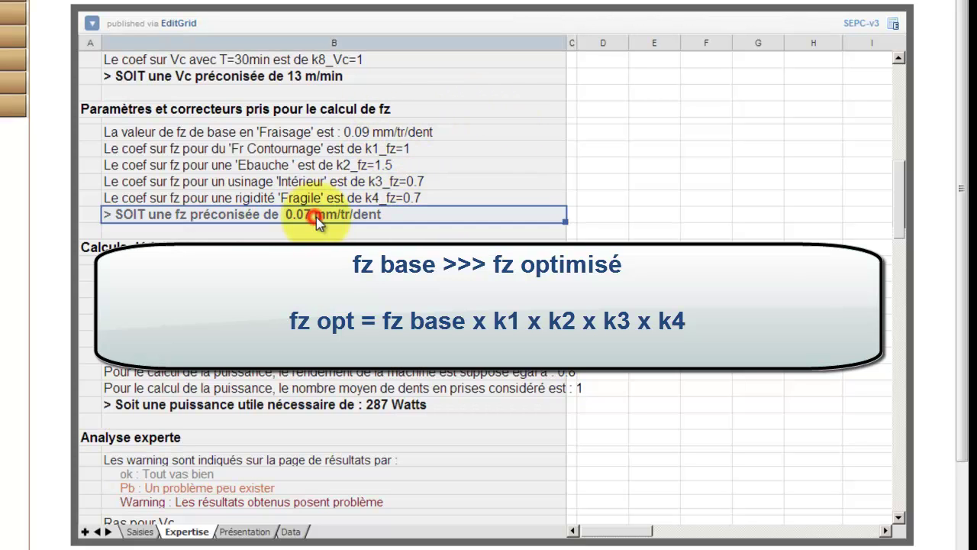
left_click(329, 272)
scroll(320, 245, "down", 2)
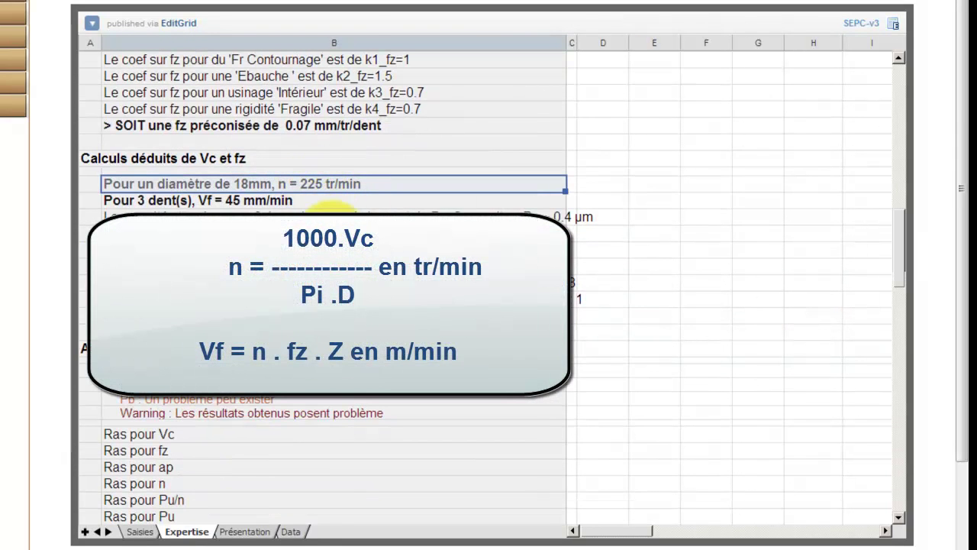
left_click(320, 200)
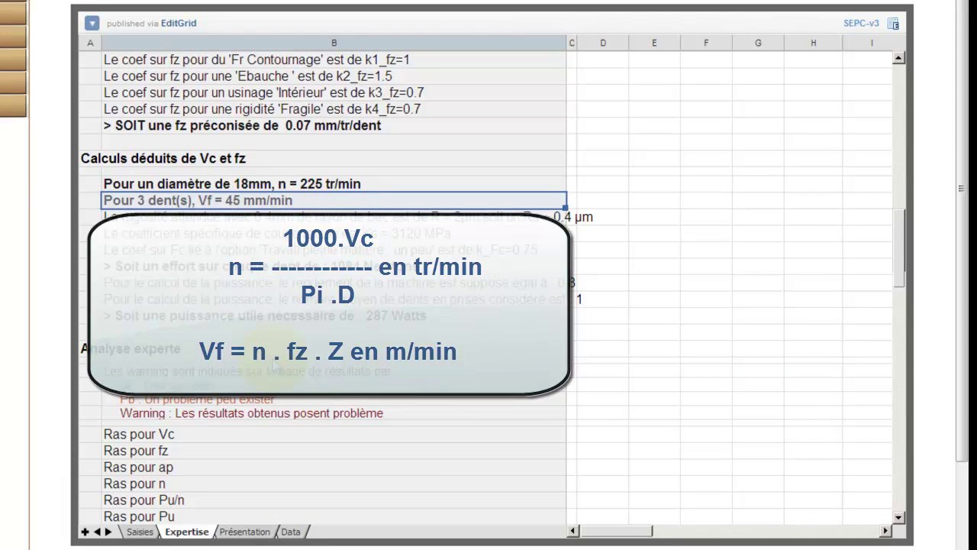
scroll(307, 326, "down", 2)
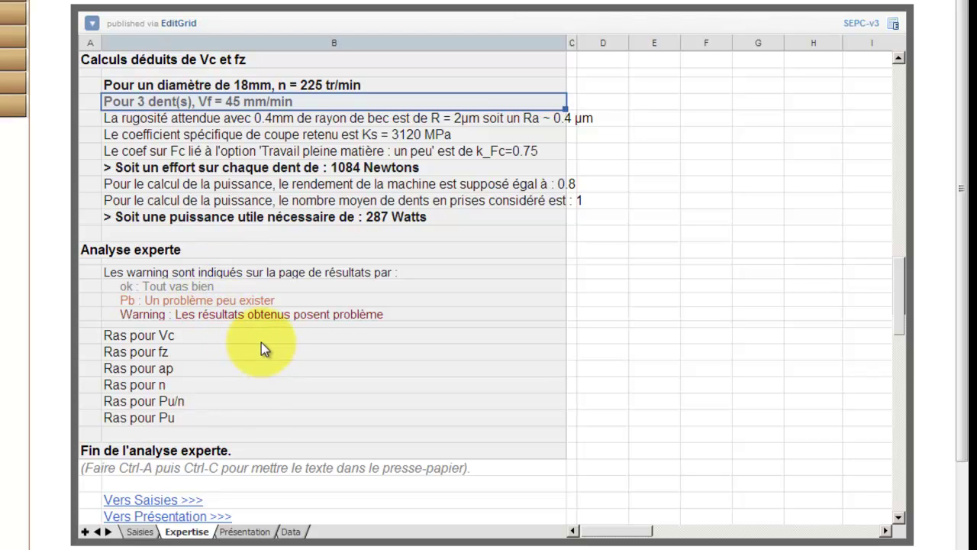
Step: Select the report rows from the Rapport d'expertise title down to the expected roughness line, ending with the selection cleared
scroll(267, 329, "up", 5)
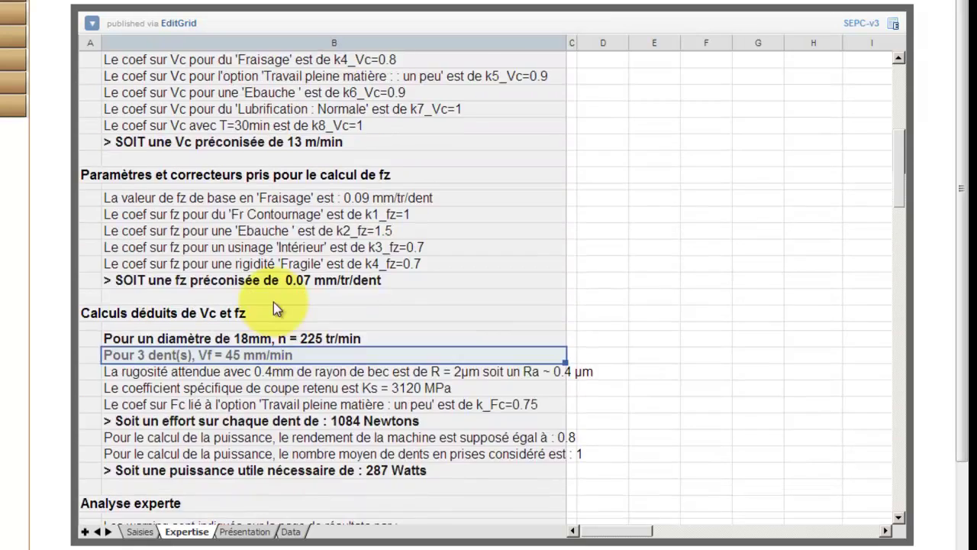
scroll(273, 302, "up", 4)
left_click_drag(107, 70, 305, 496)
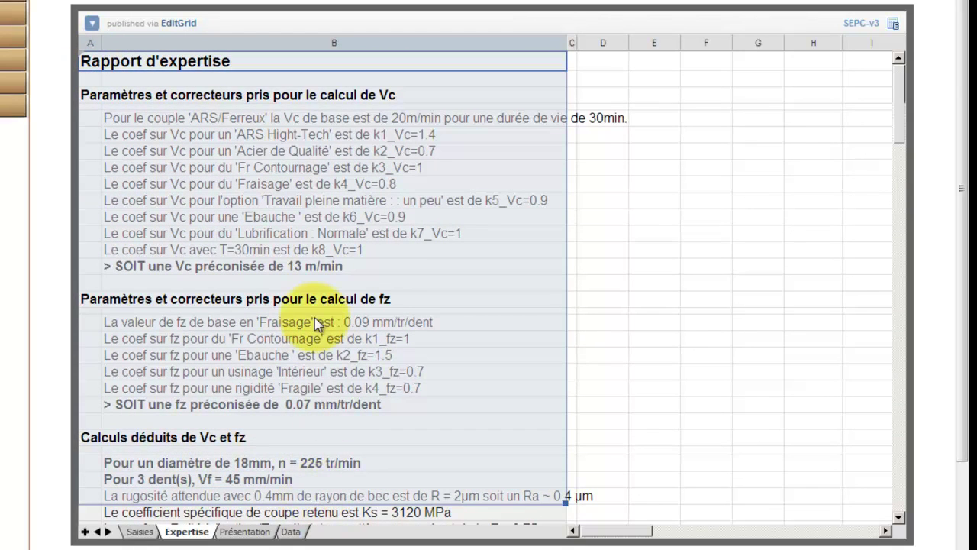
scroll(341, 316, "down", 1)
scroll(341, 316, "down", 2)
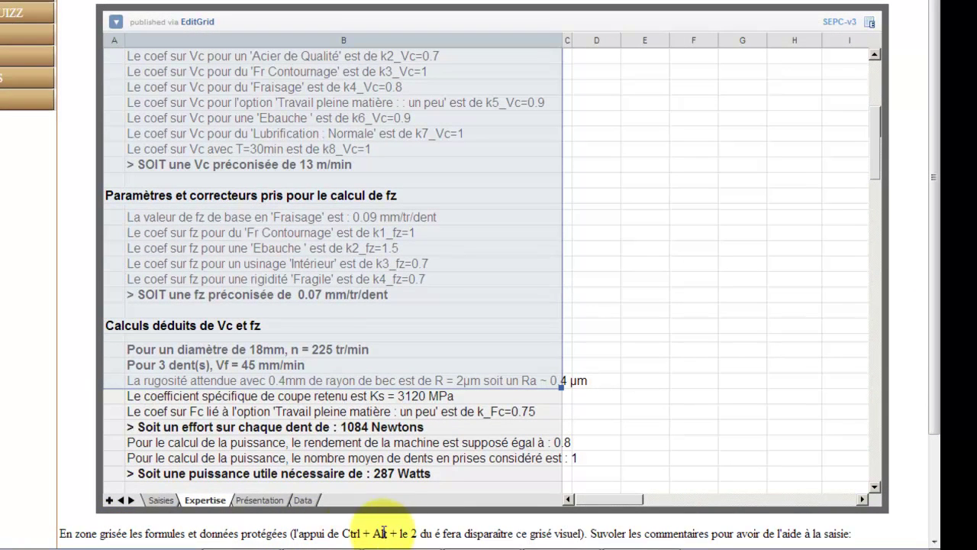
left_click(332, 294)
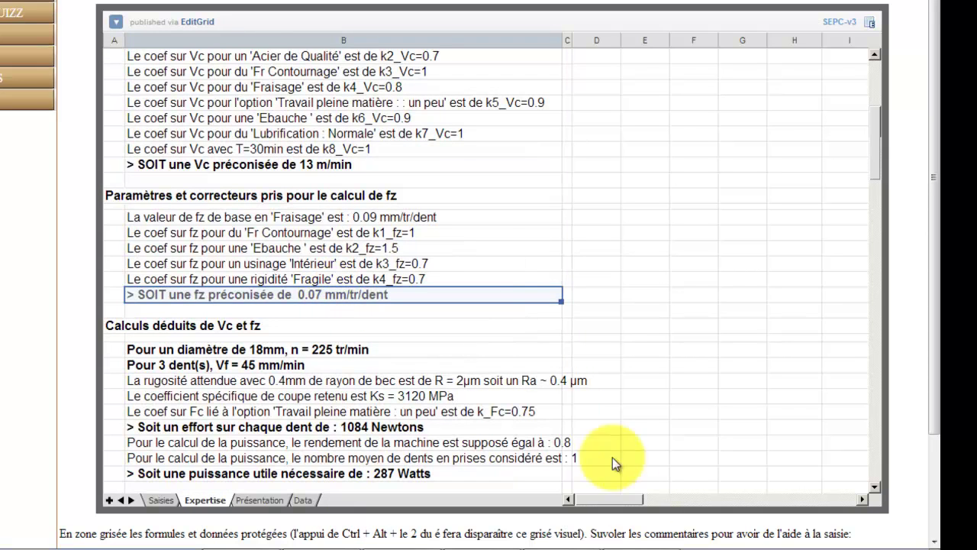
left_click(363, 103)
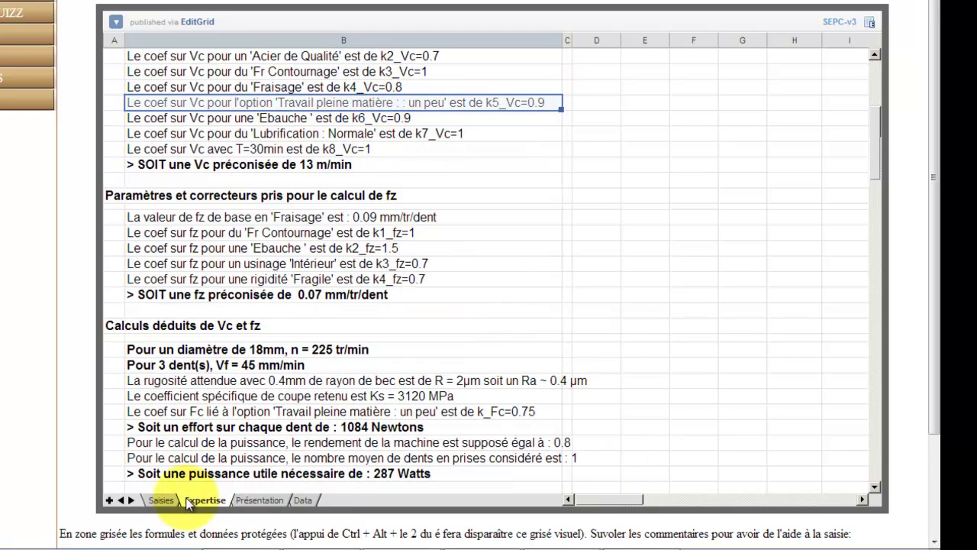
Step: Return to the Saisies sheet and review the COM and context definitions at its beginning
left_click(165, 500)
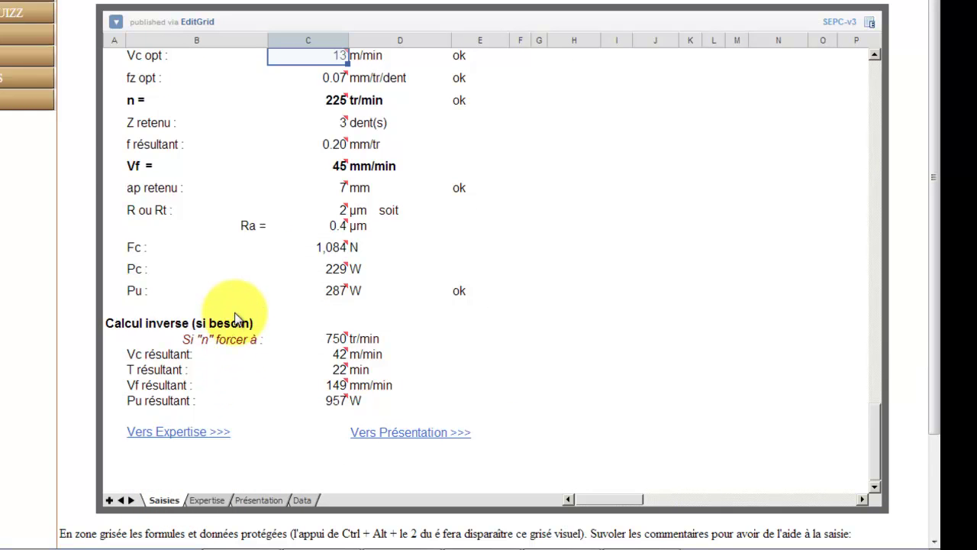
scroll(245, 382, "up", 3)
scroll(238, 316, "up", 8)
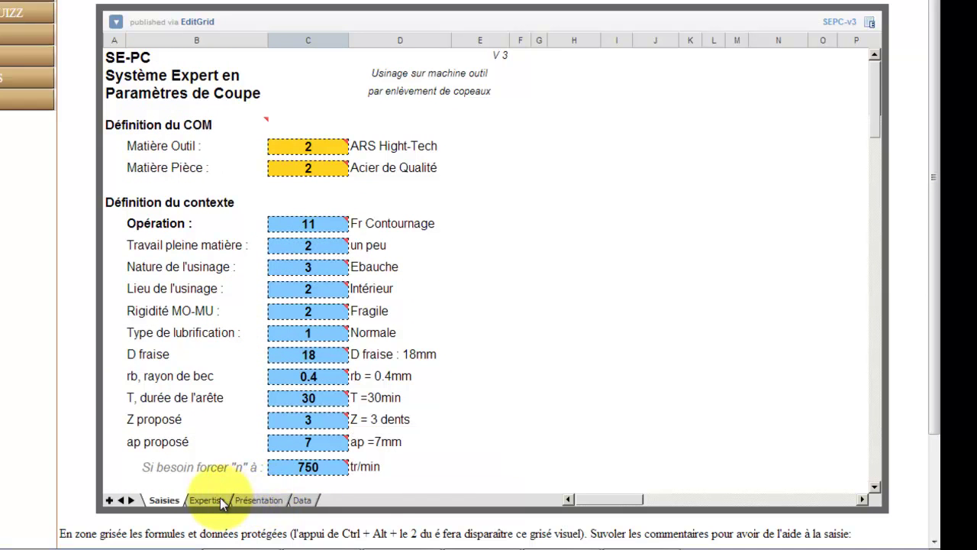
Step: Open the Présentation sheet and view the EditGrid options for downloading the spreadsheet as Excel or saving a copy
left_click(258, 501)
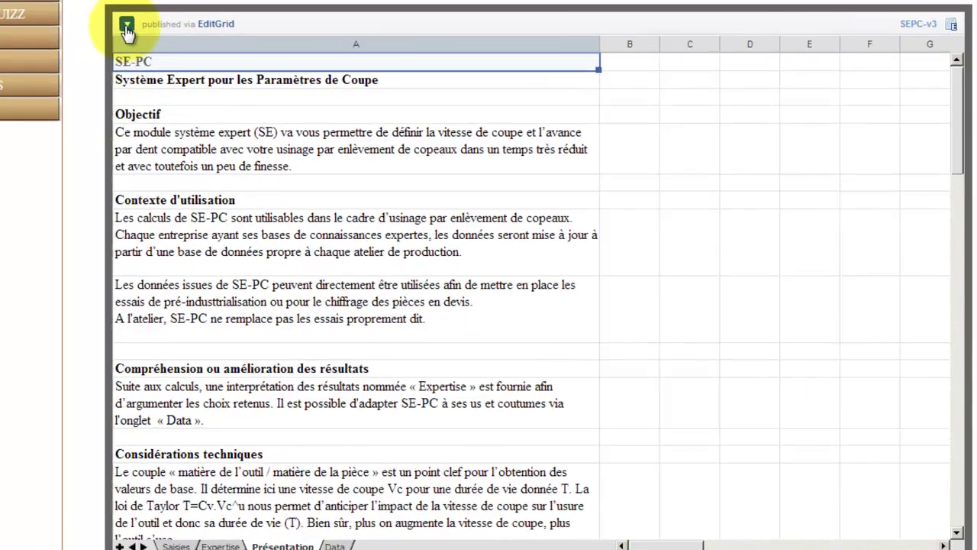
left_click(115, 25)
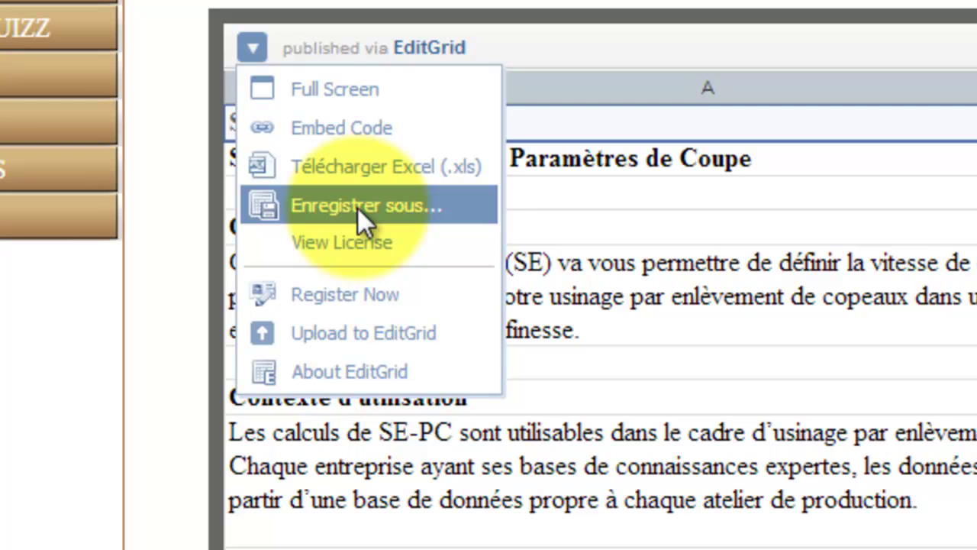
left_click(613, 260)
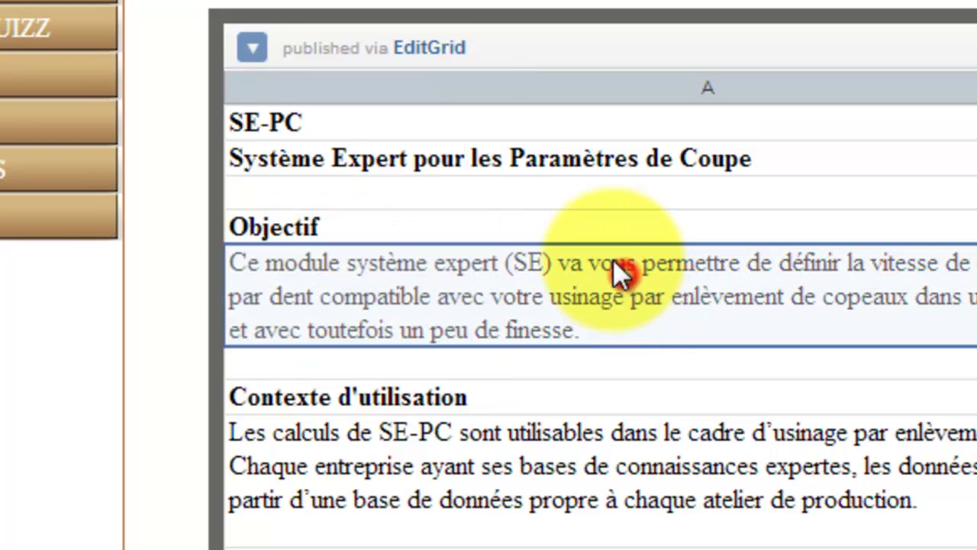
Step: Read the Contexte d'utilisation and Objectif sections and the following text on the Présentation sheet
left_click(514, 449)
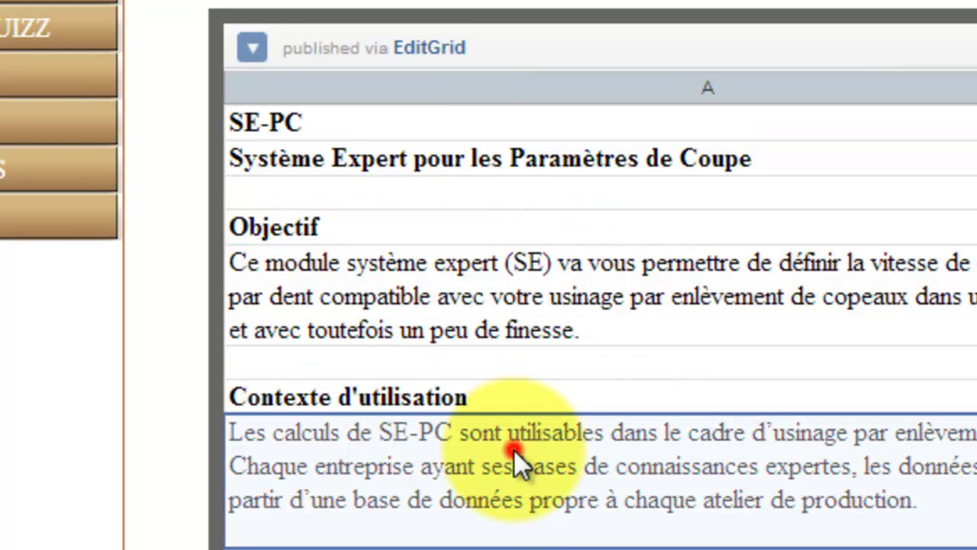
left_click(573, 309)
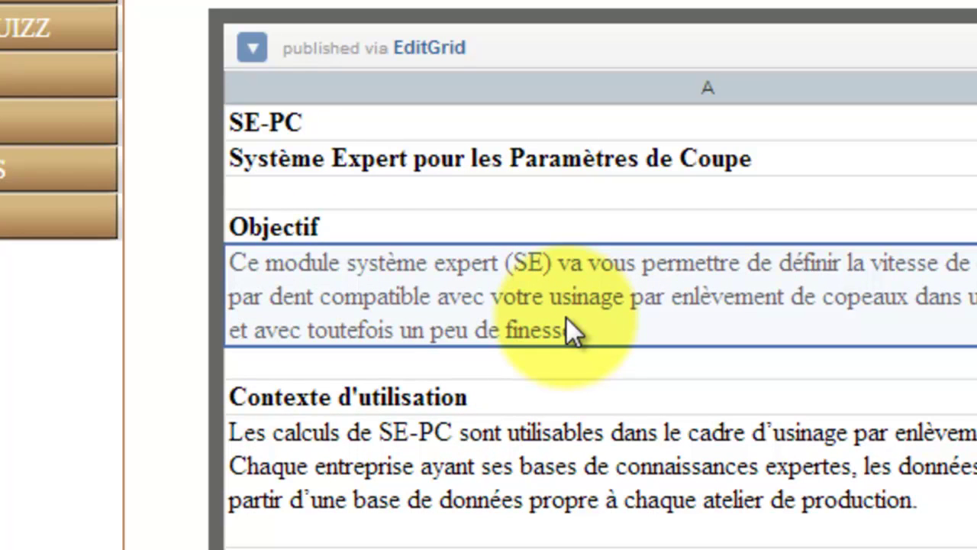
scroll(600, 321, "down", 1)
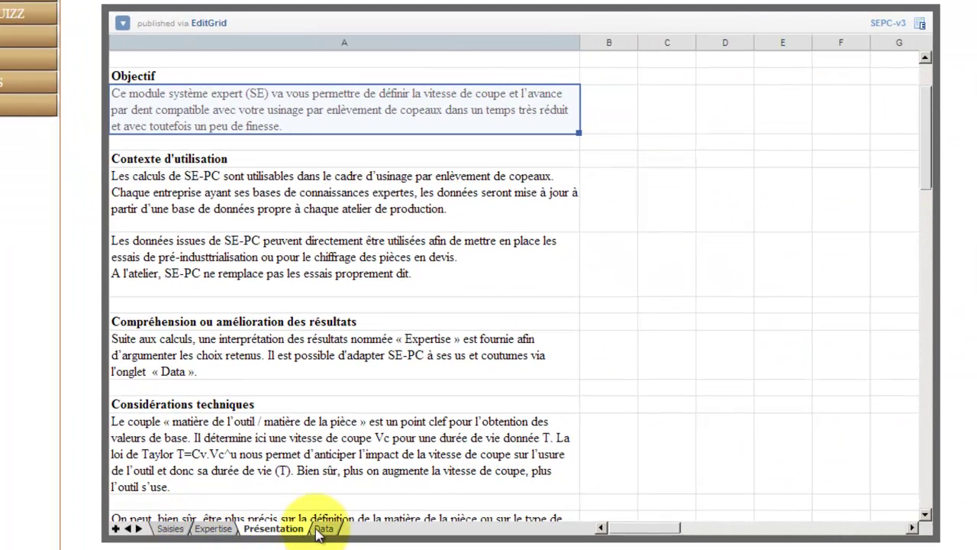
Step: Revisit the Expertise and Saisies sheets, and examine the k1 Vc and ku coefficients in the Data sheet's tool material table
left_click(217, 530)
left_click(171, 530)
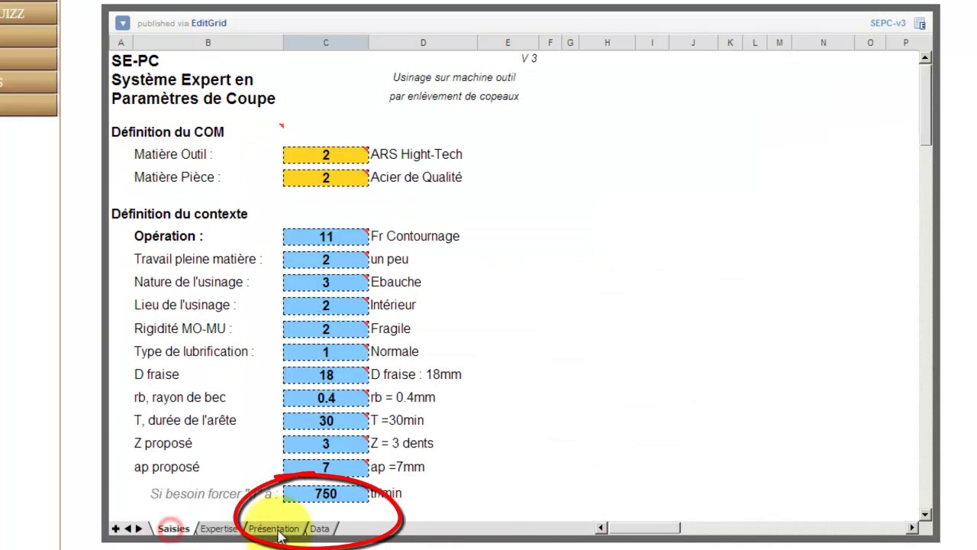
left_click(321, 530)
mouse_move(206, 147)
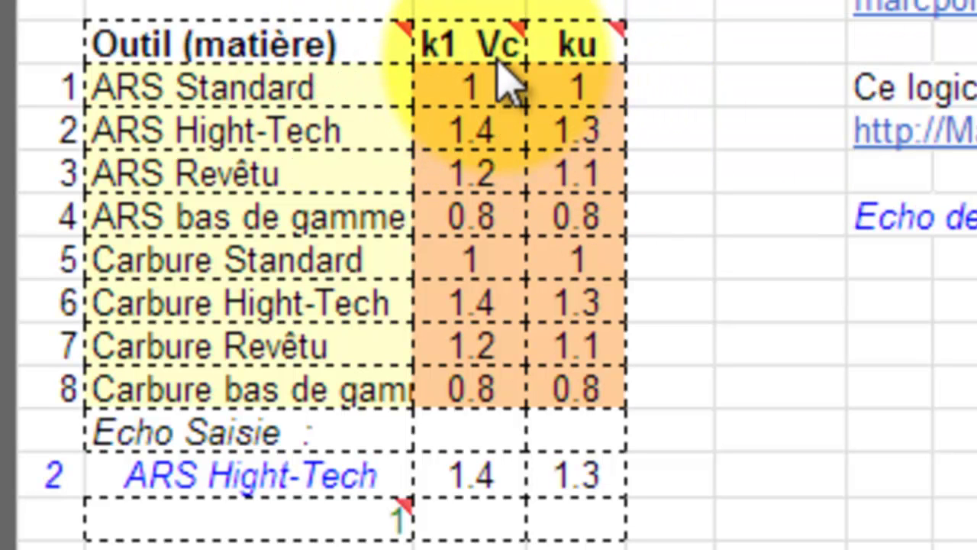
mouse_move(514, 56)
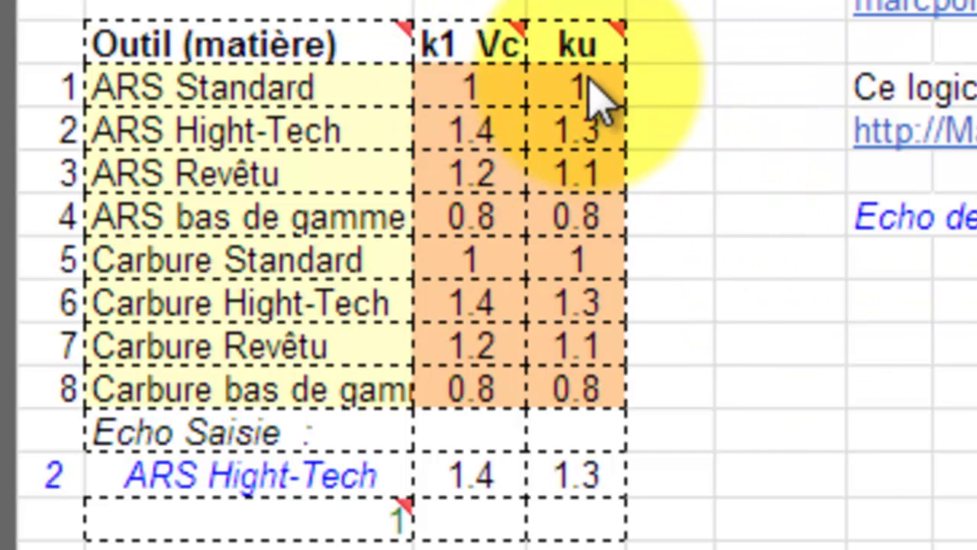
mouse_move(607, 49)
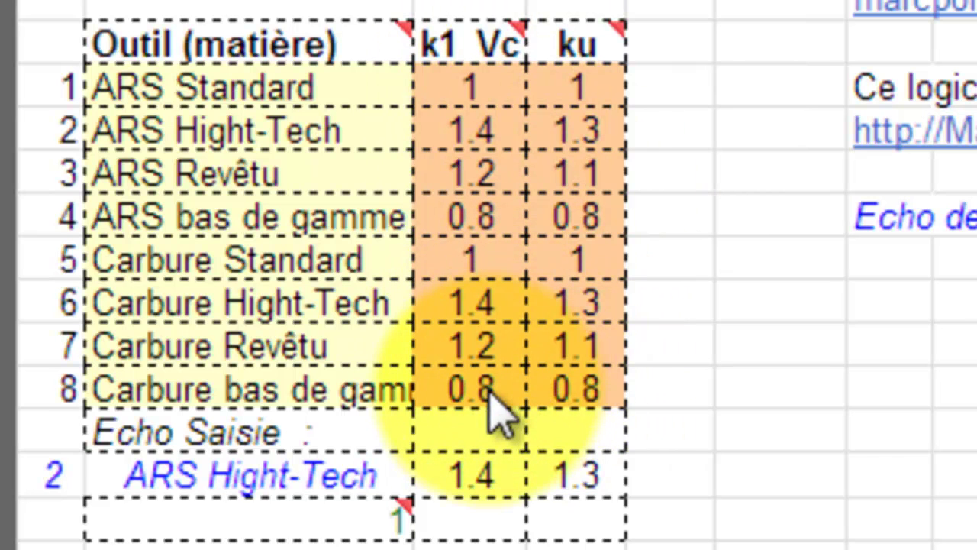
Step: Examine the k2 Vc, Rm and Kc columns of the Pièce (matière) table, including the comment on Kc
scroll(966, 500, "down", 3)
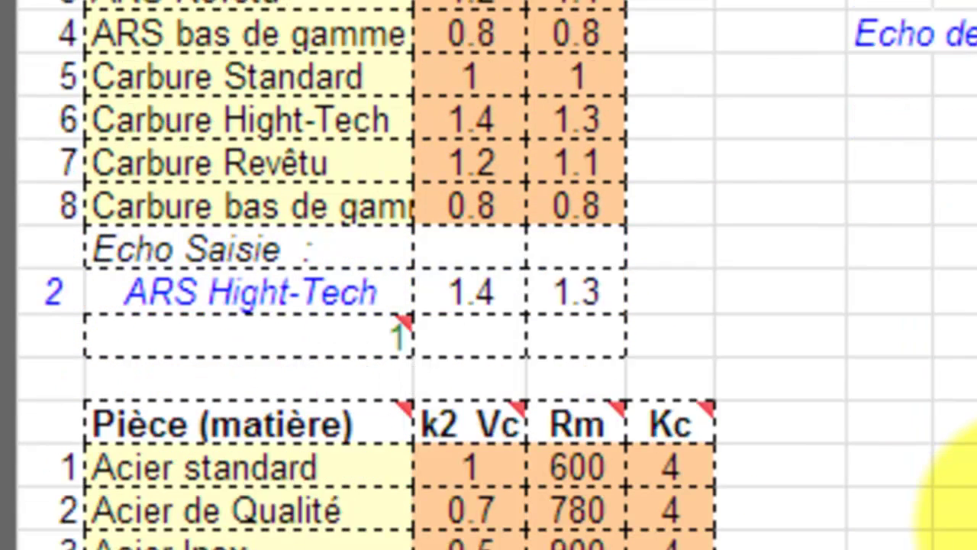
scroll(963, 500, "down", 2)
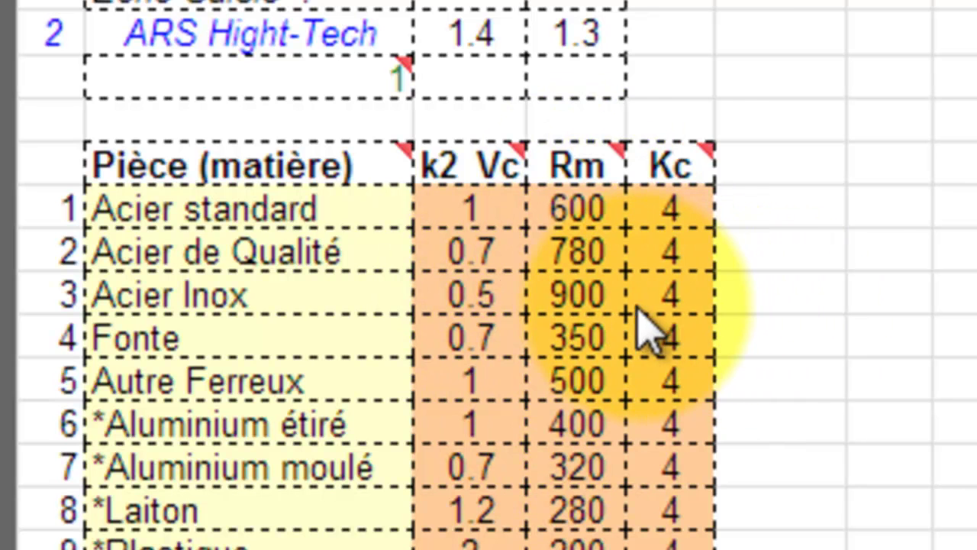
mouse_move(599, 170)
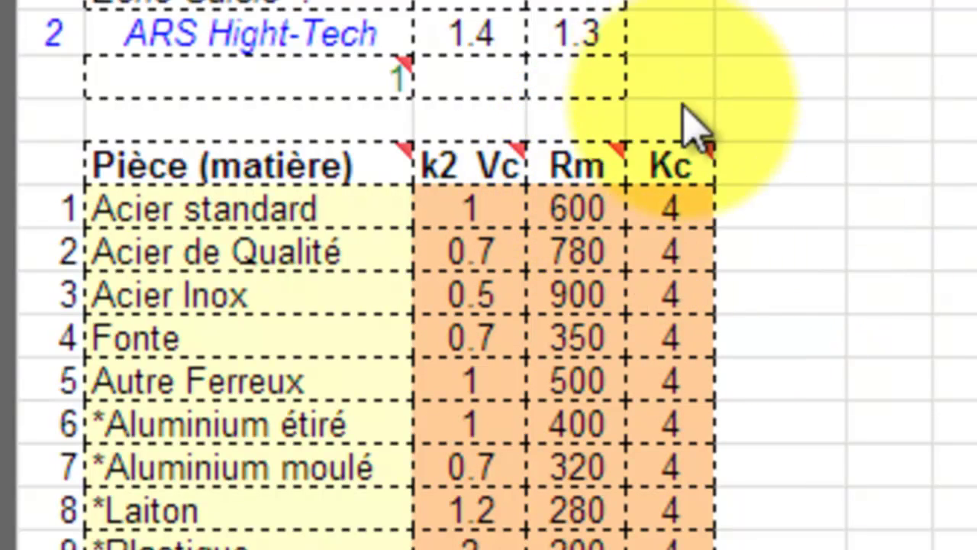
mouse_move(695, 183)
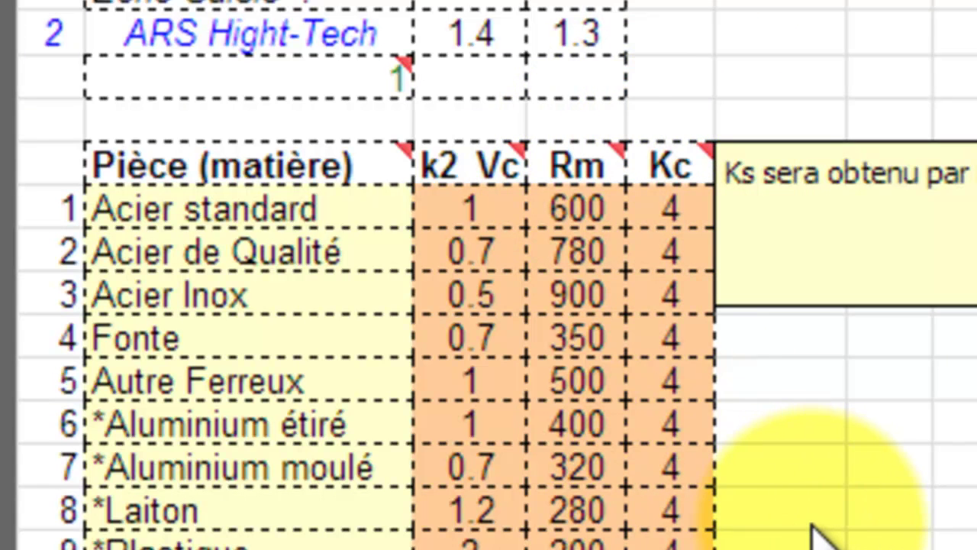
Step: Examine the Couple COM table's Vco, u and To columns, comparing Vco and To for the ARS/*Non-ferreux pair
scroll(813, 534, "down", 3)
scroll(814, 534, "down", 1)
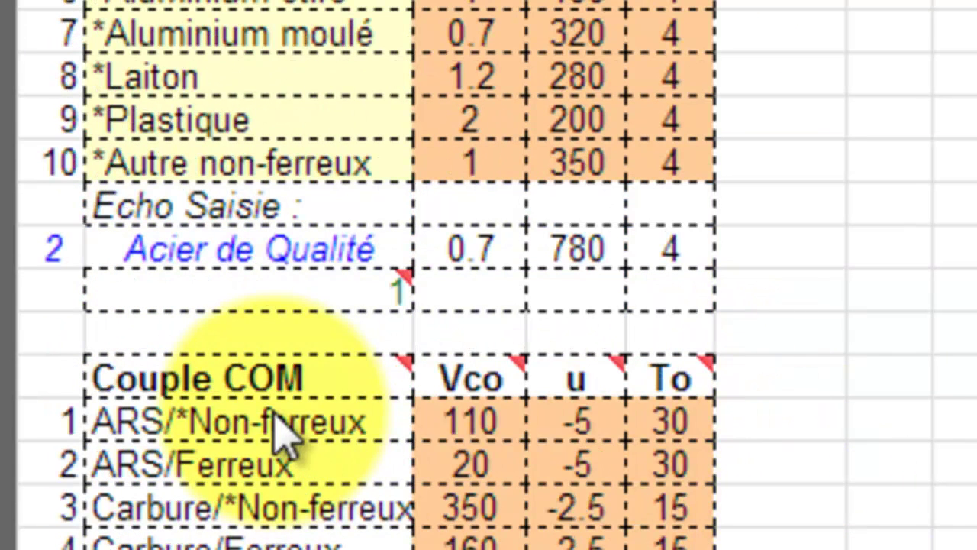
mouse_move(515, 393)
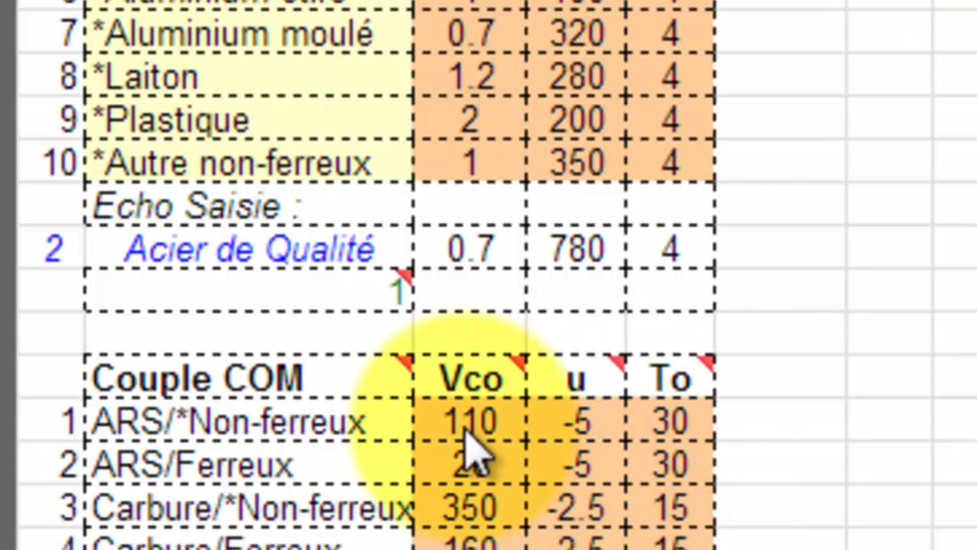
left_click(467, 437)
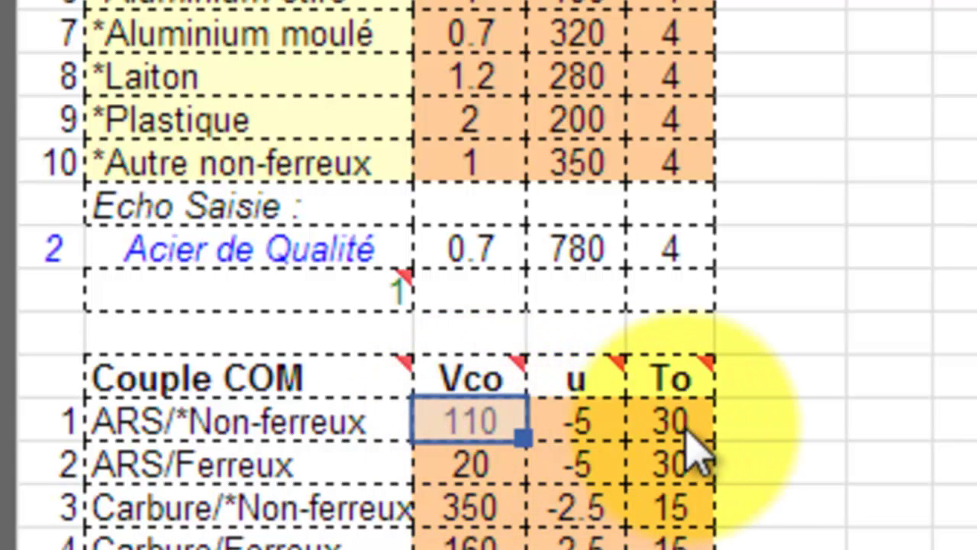
left_click(686, 436)
left_click(475, 432)
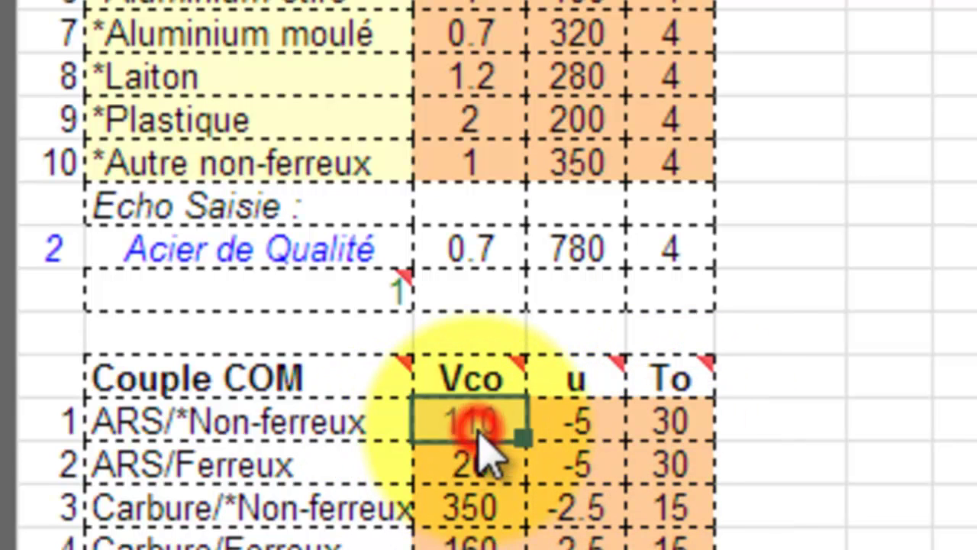
left_click(672, 431)
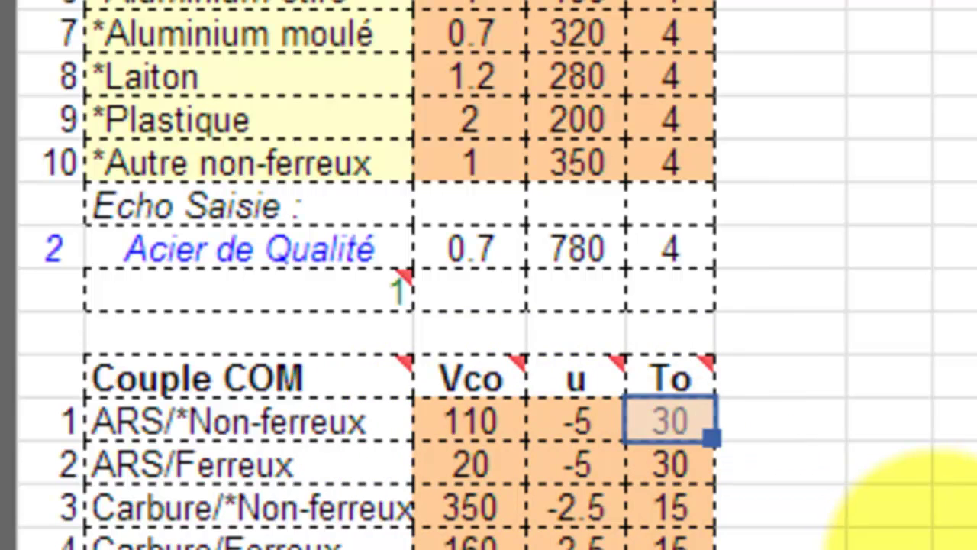
Step: Examine the k3 Vc and k1 fz coefficients of the turning, drilling and milling operations in the Opération table
left_click(943, 538)
scroll(886, 527, "down", 5)
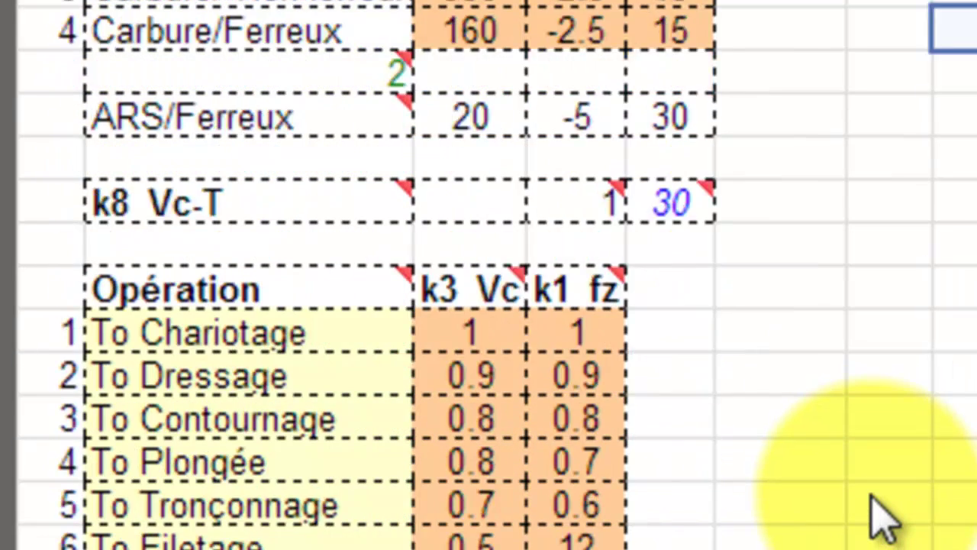
scroll(733, 290, "down", 2)
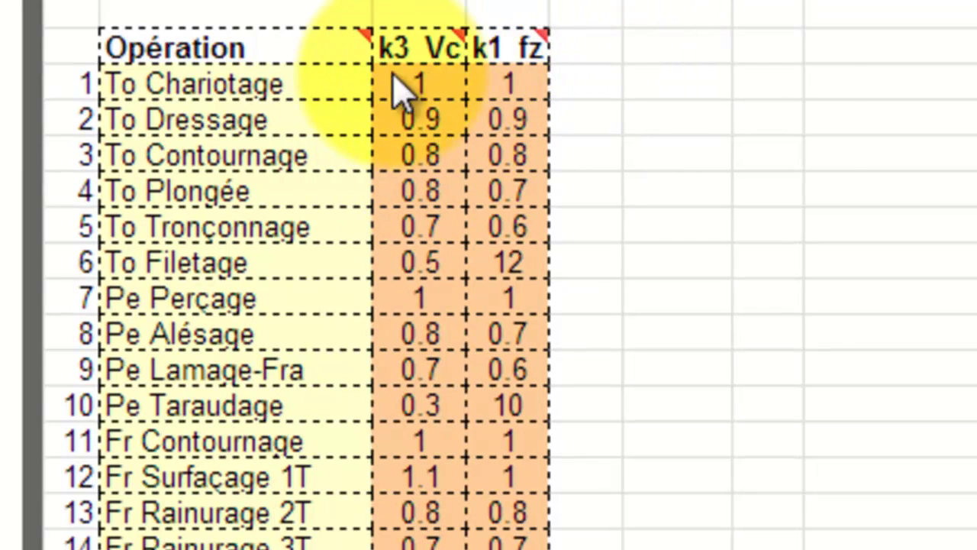
mouse_move(115, 69)
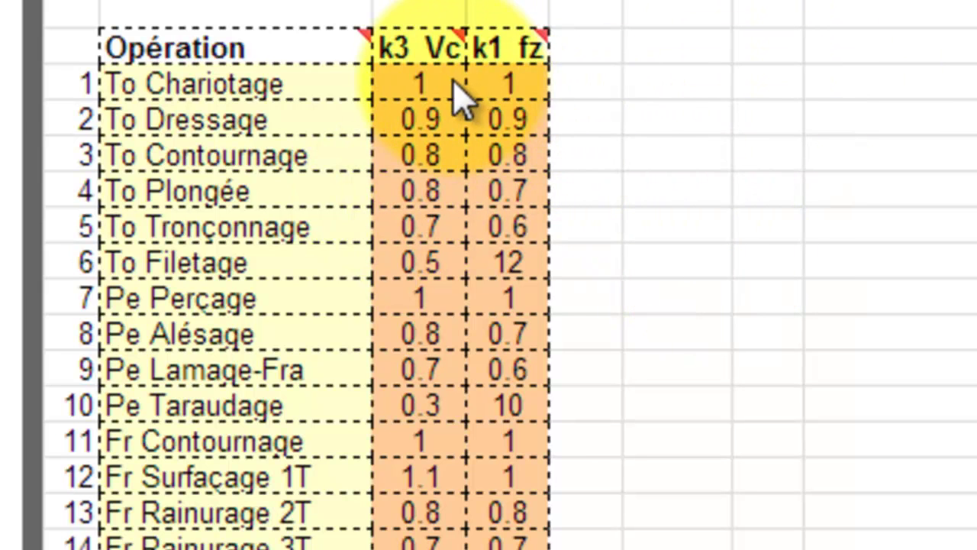
left_click(599, 80)
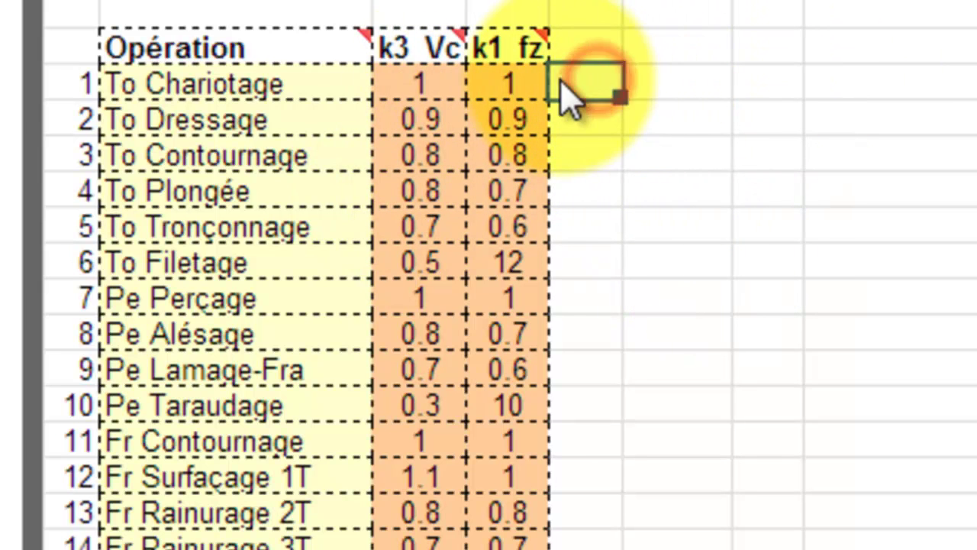
left_click(588, 297)
left_click(603, 445)
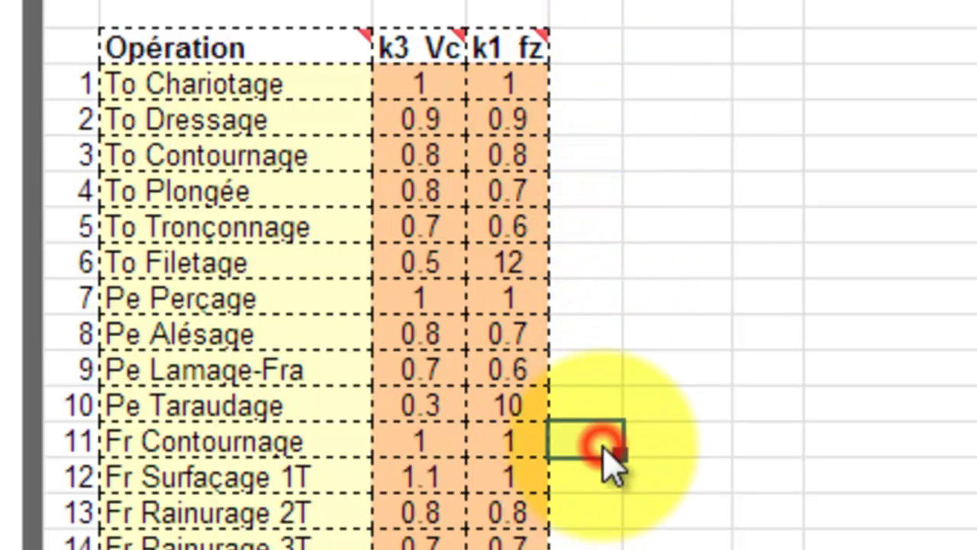
left_click(568, 115)
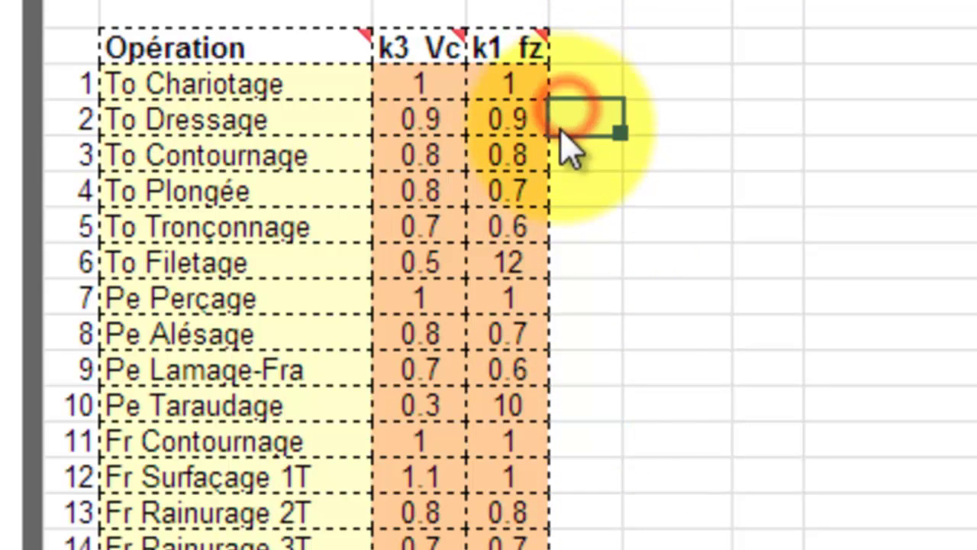
left_click(565, 146)
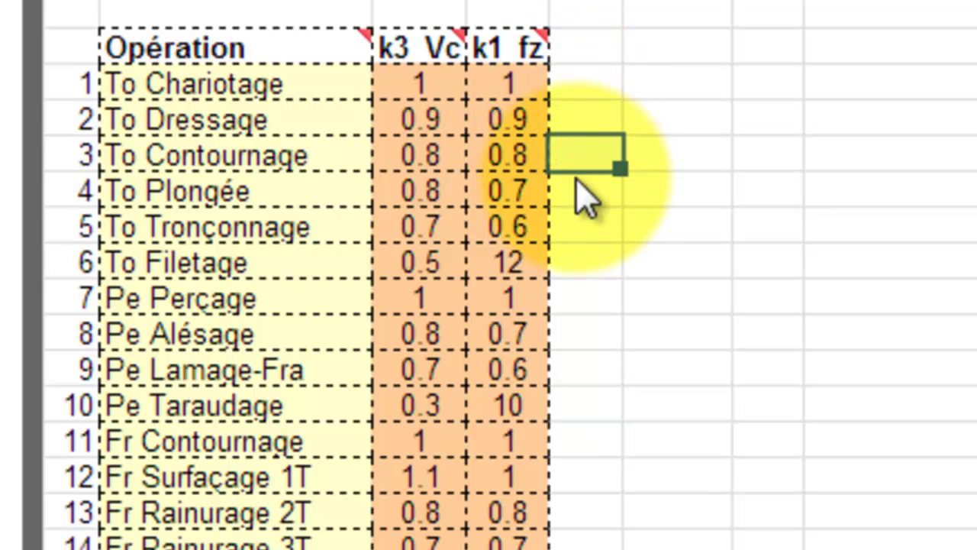
left_click(578, 188)
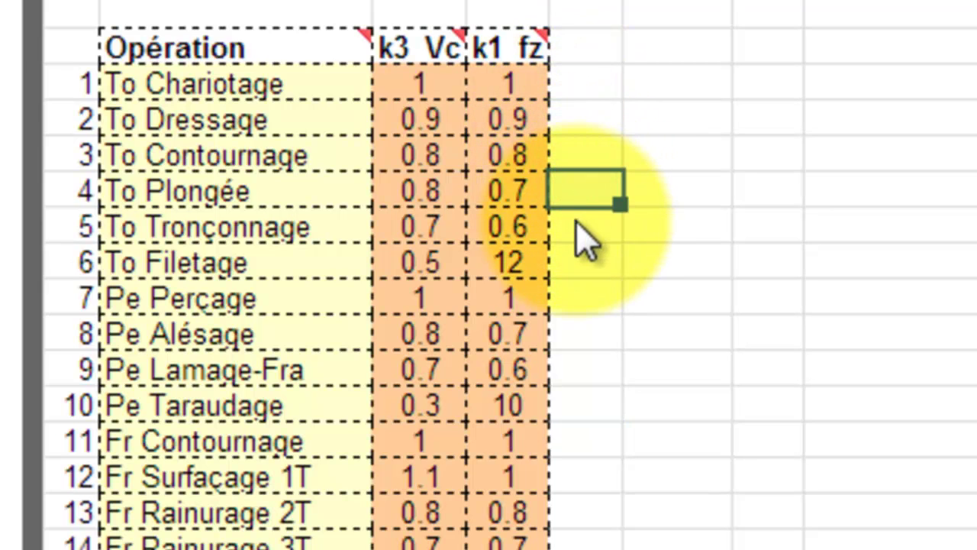
left_click(577, 224)
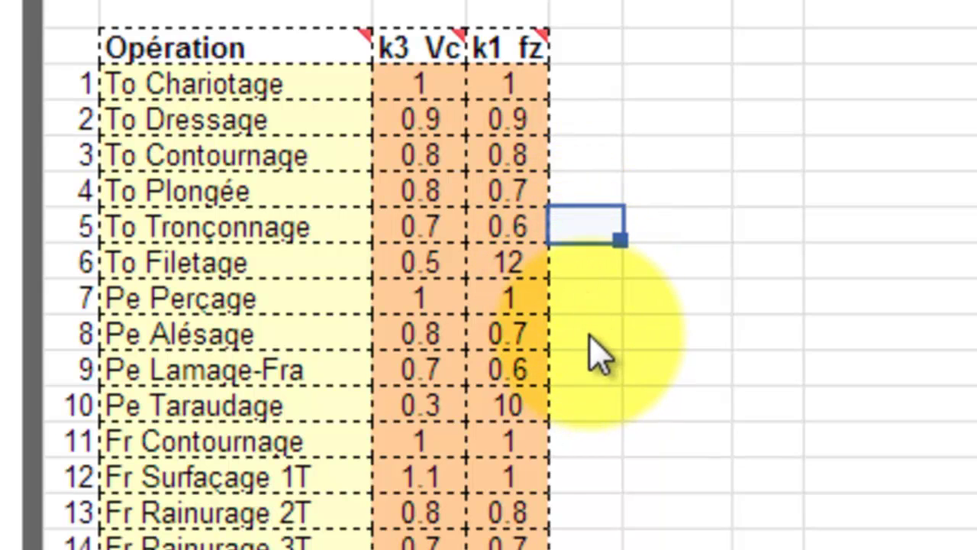
Step: Read the comments on the k3 Vc and k1 fz headers of the Opération table
left_click(581, 263)
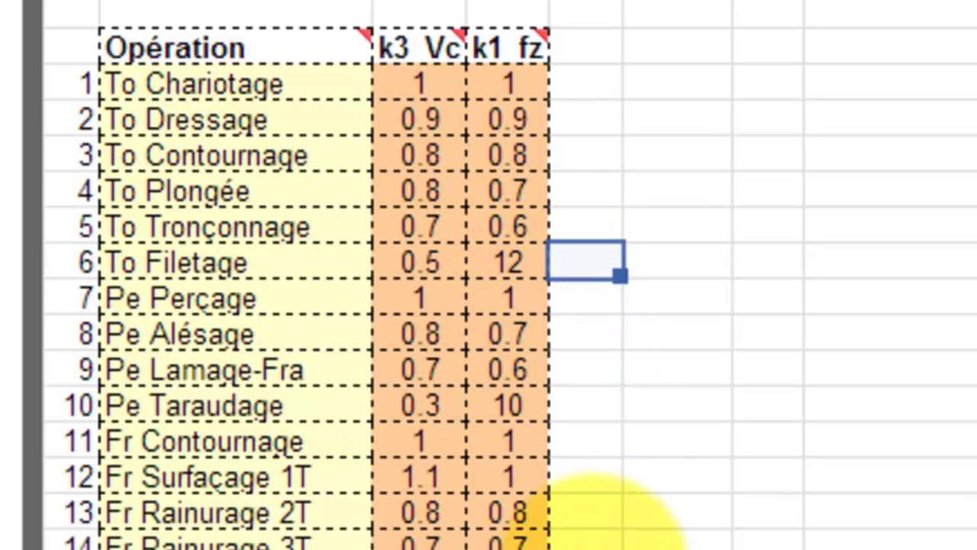
mouse_move(447, 65)
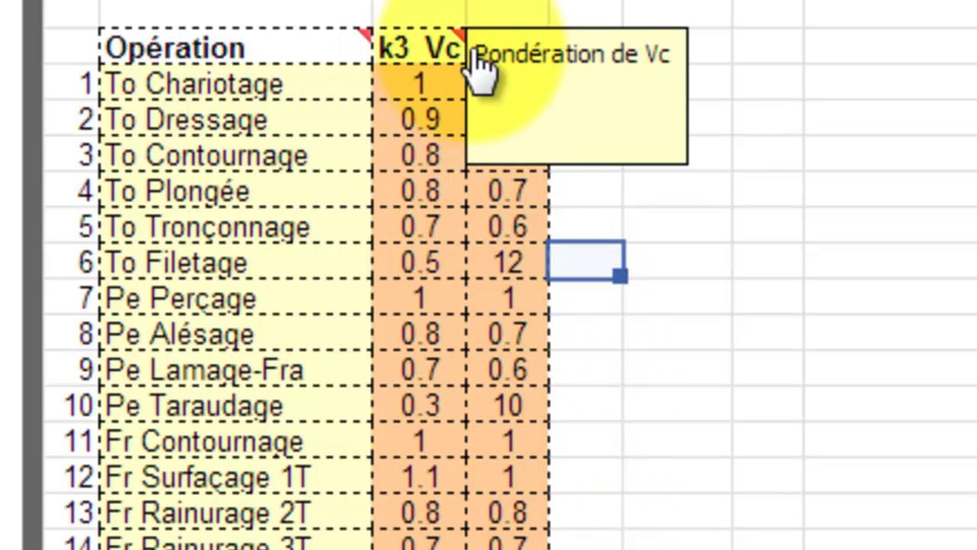
mouse_move(543, 65)
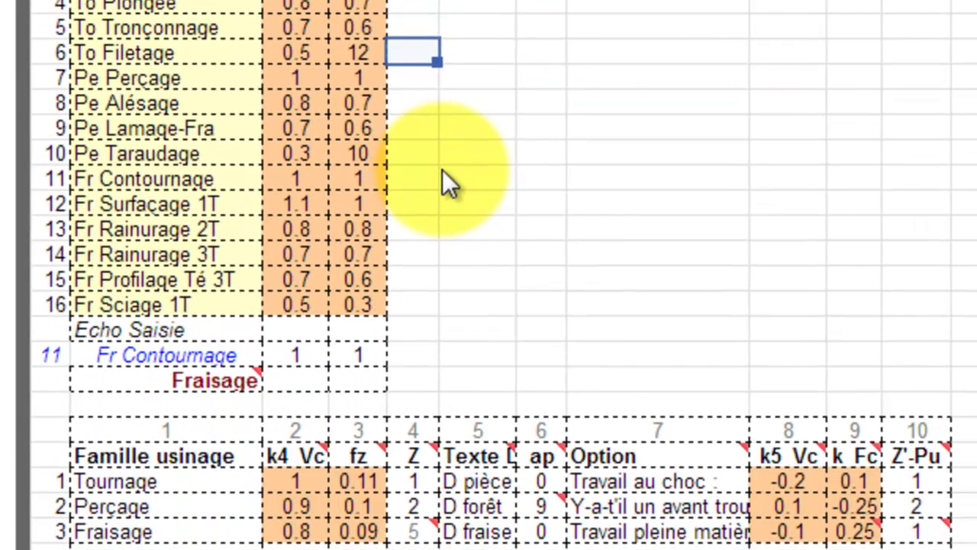
Step: Examine the Famille usinage table's k4 Vc, fz, k5 Vc and k Fc columns, including the comment on k Fc
left_click(631, 432)
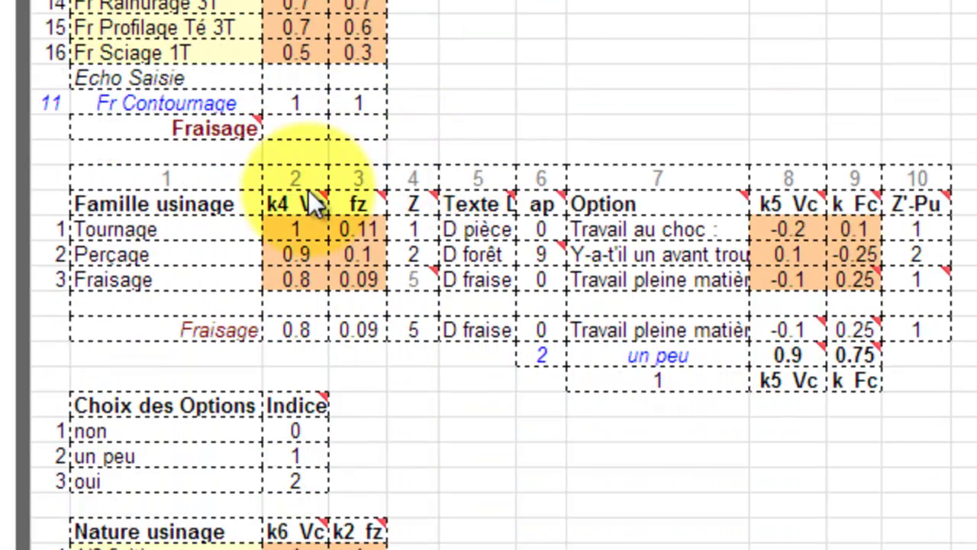
mouse_move(303, 204)
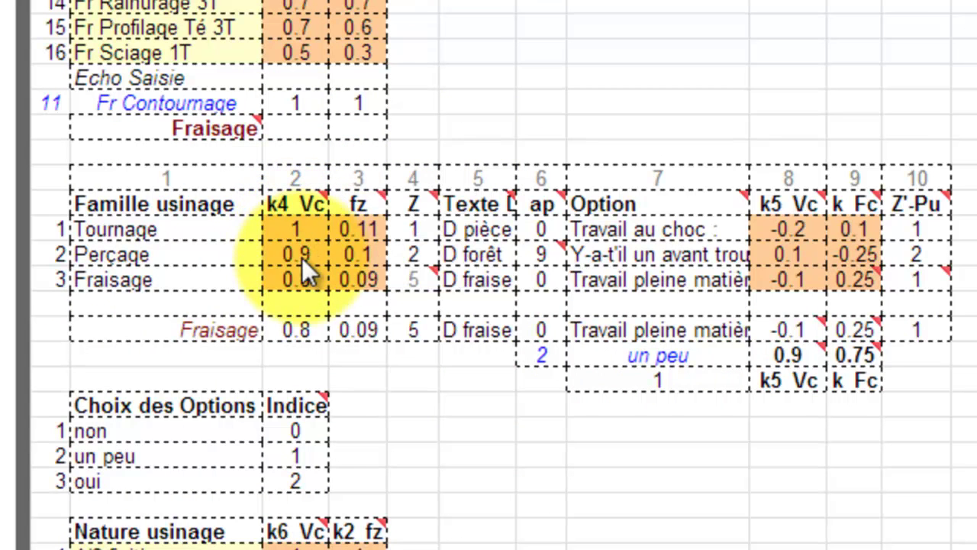
mouse_move(362, 229)
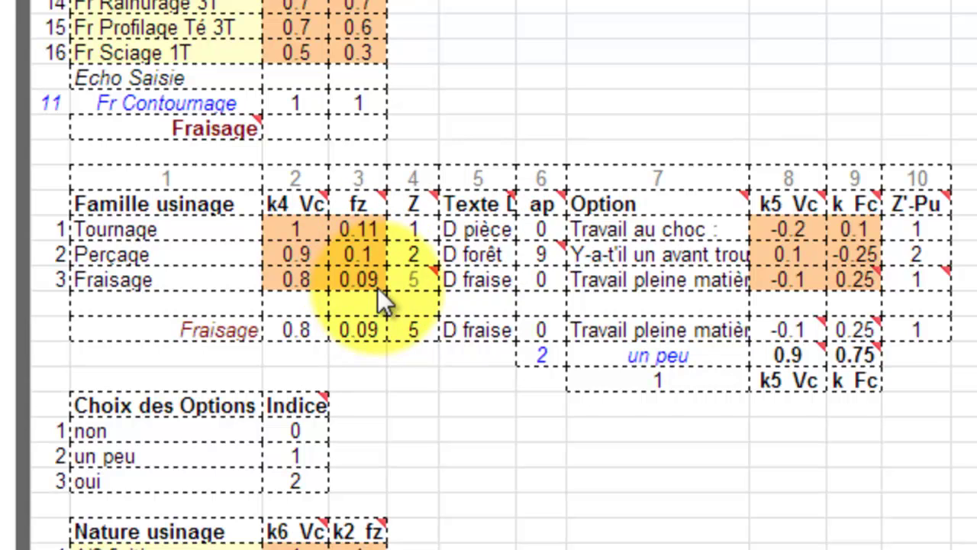
mouse_move(801, 233)
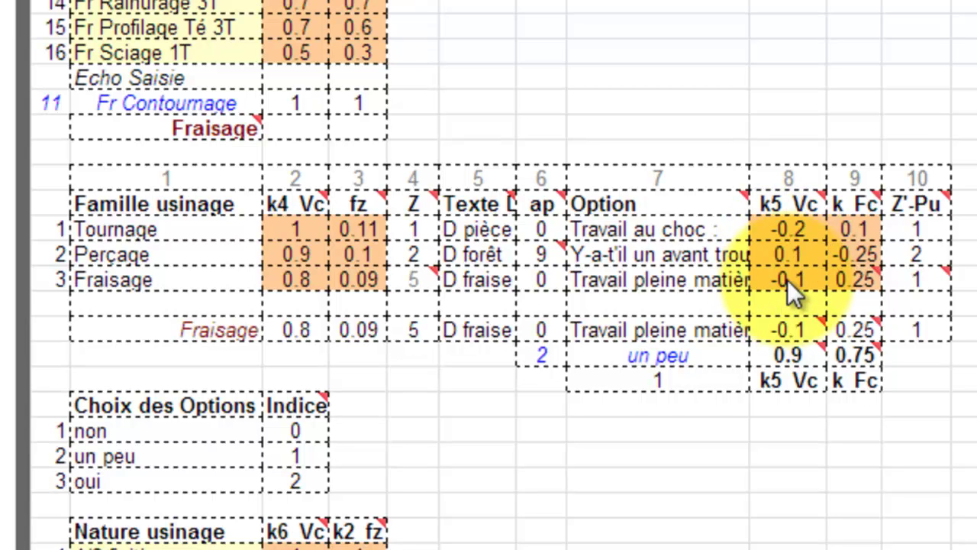
mouse_move(853, 202)
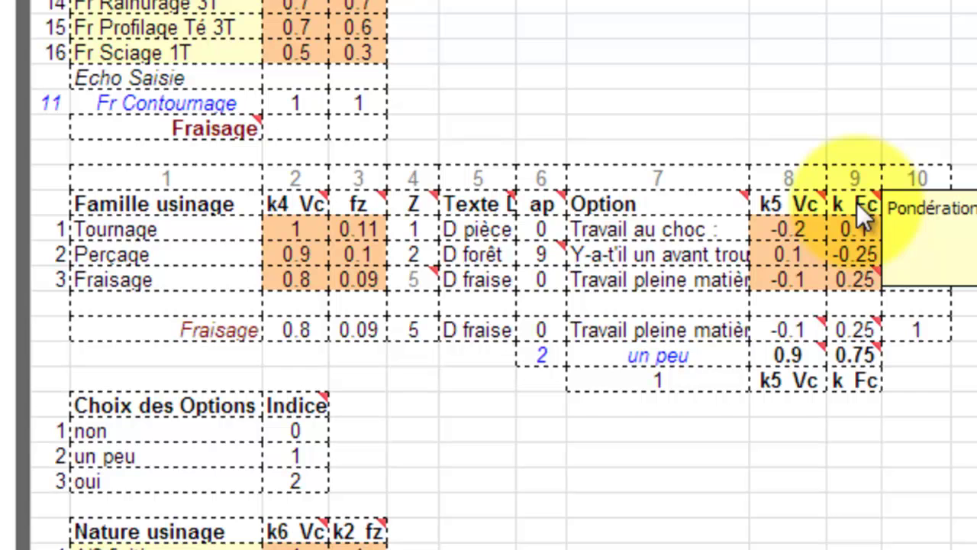
Step: Examine the k6 Vc and k2 fz coefficients of the Nature usinage table, including the comment on k6 Vc
left_click(627, 472)
scroll(625, 462, "down", 7)
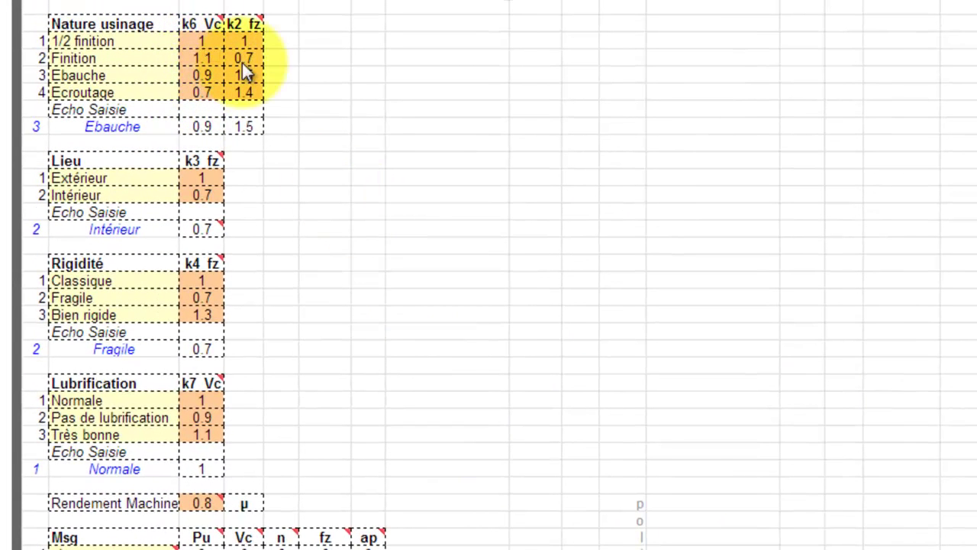
mouse_move(206, 48)
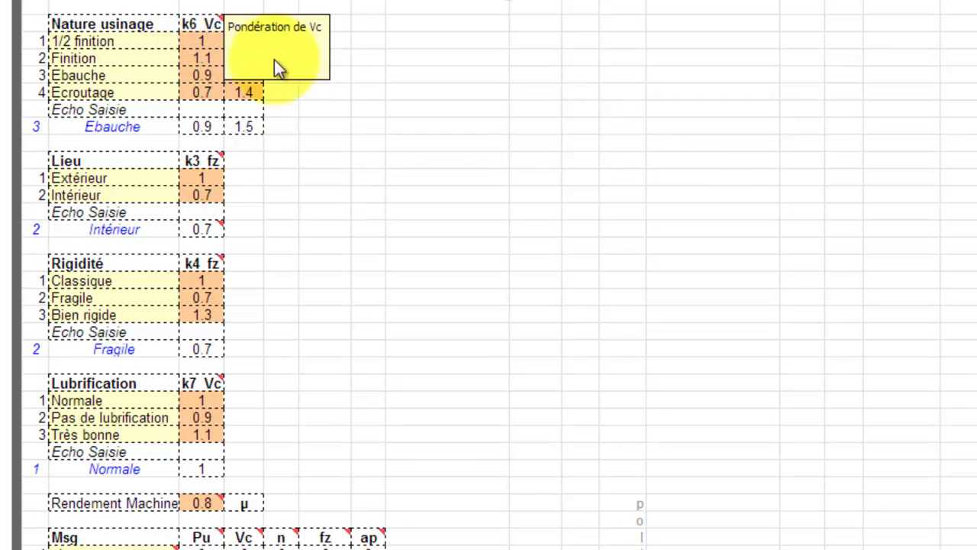
mouse_move(259, 34)
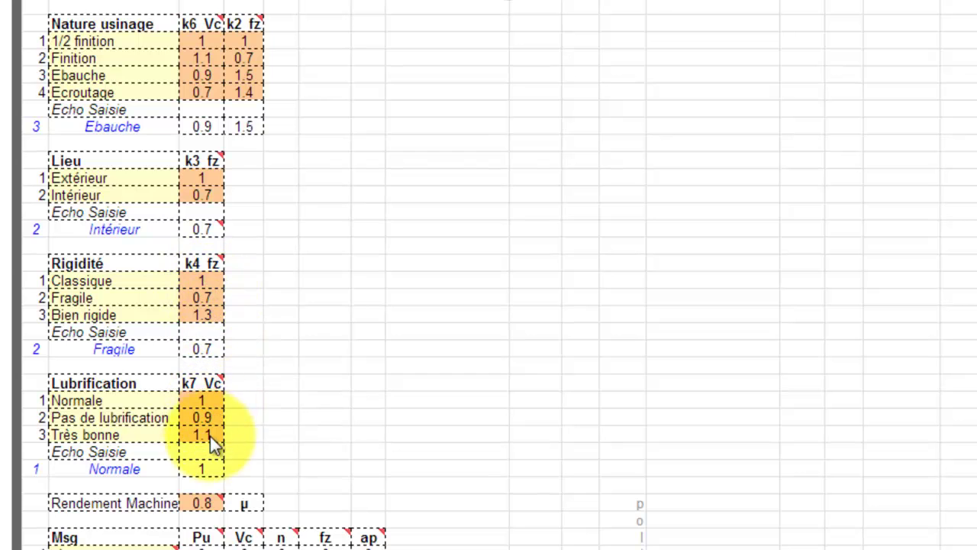
Step: Examine the Lubrification table's k7 Vc coefficients and read the comment on the Rendement Machine value
scroll(307, 345, "down", 2)
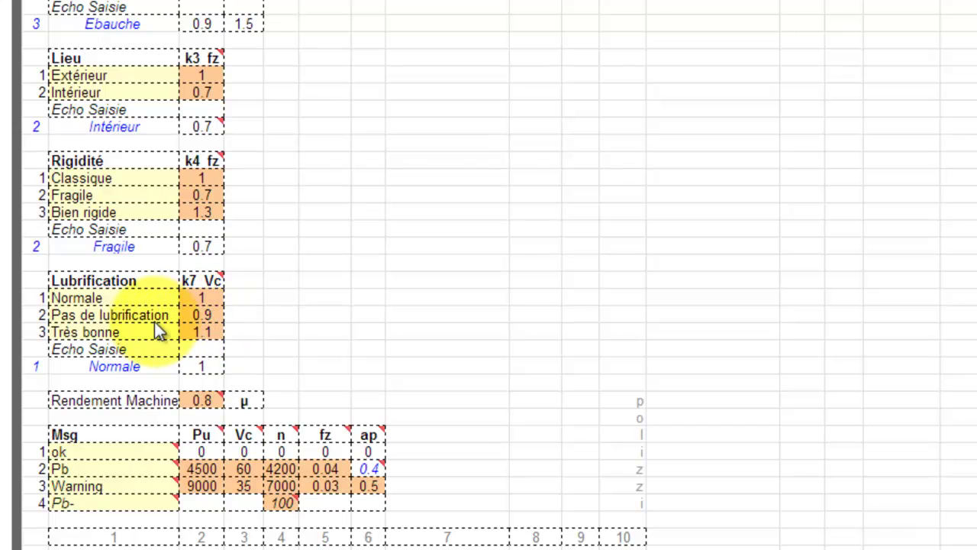
mouse_move(216, 408)
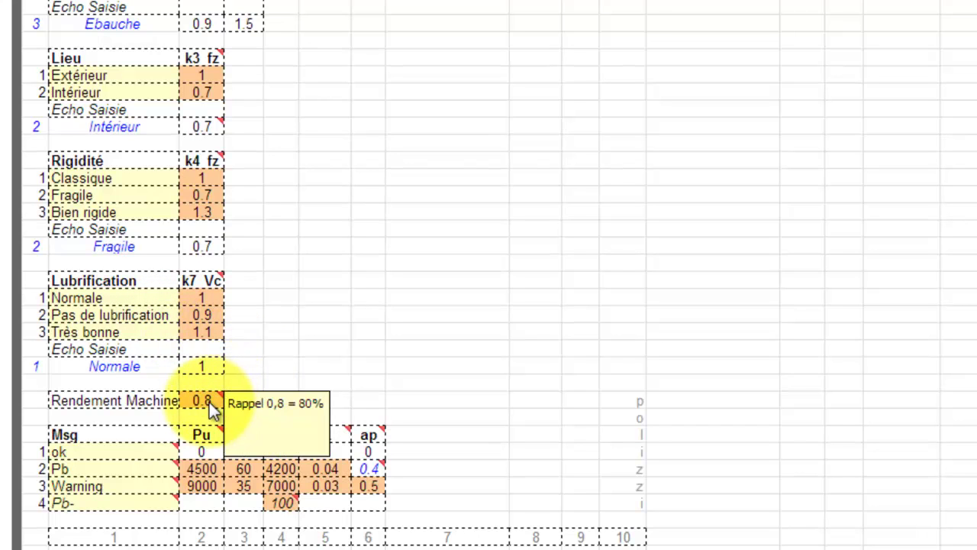
left_click(311, 249)
Step: Examine the Pb and Warning thresholds for Pu, Vc, n, fz and ap in the Msg table
scroll(310, 241, "down", 3)
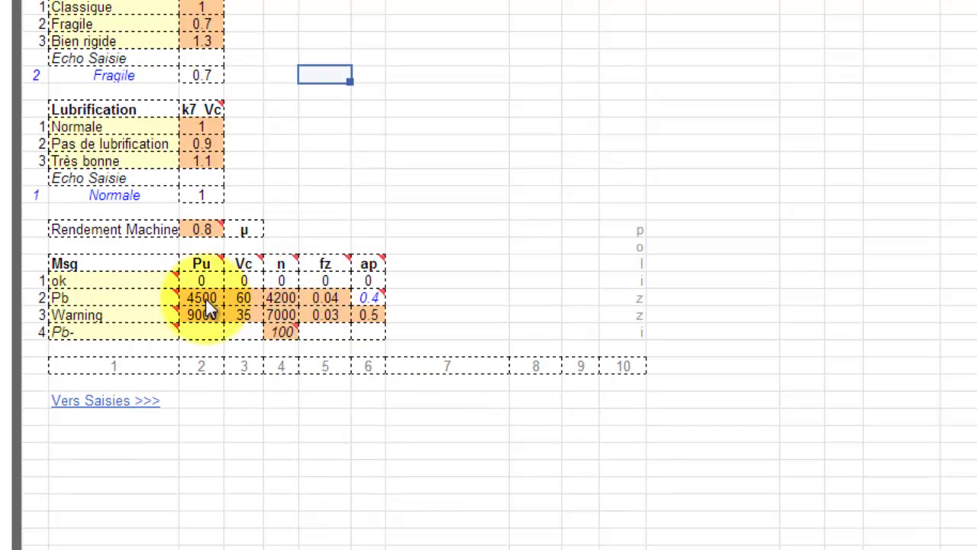
mouse_move(203, 268)
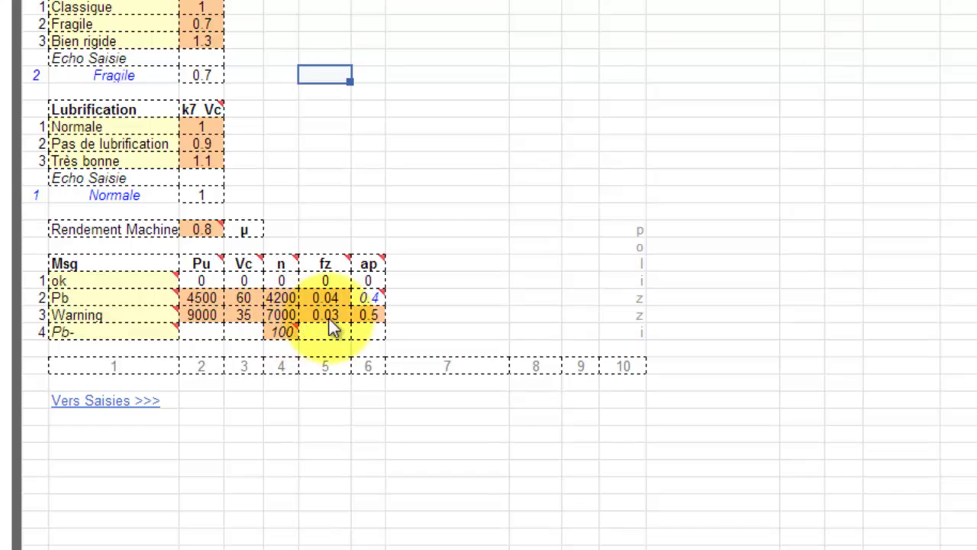
mouse_move(304, 329)
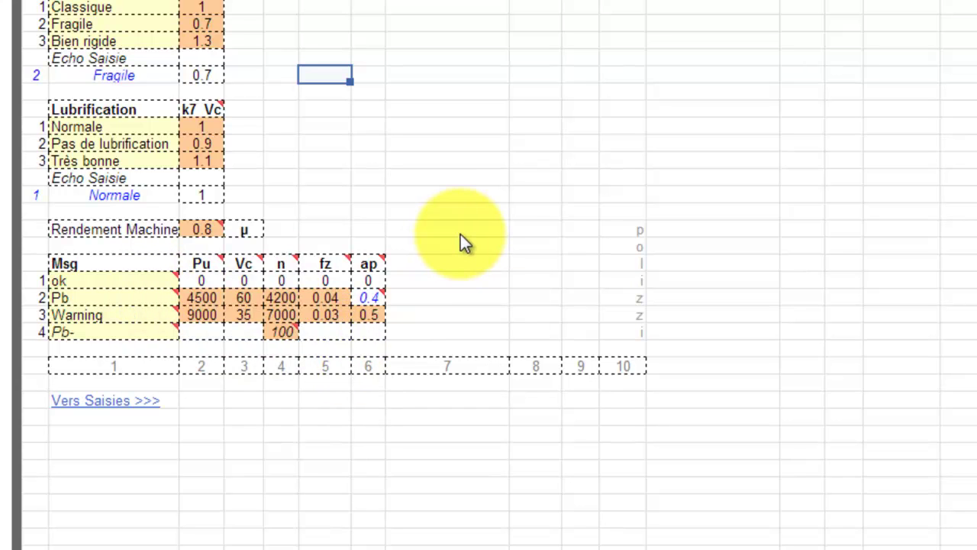
left_click(251, 73)
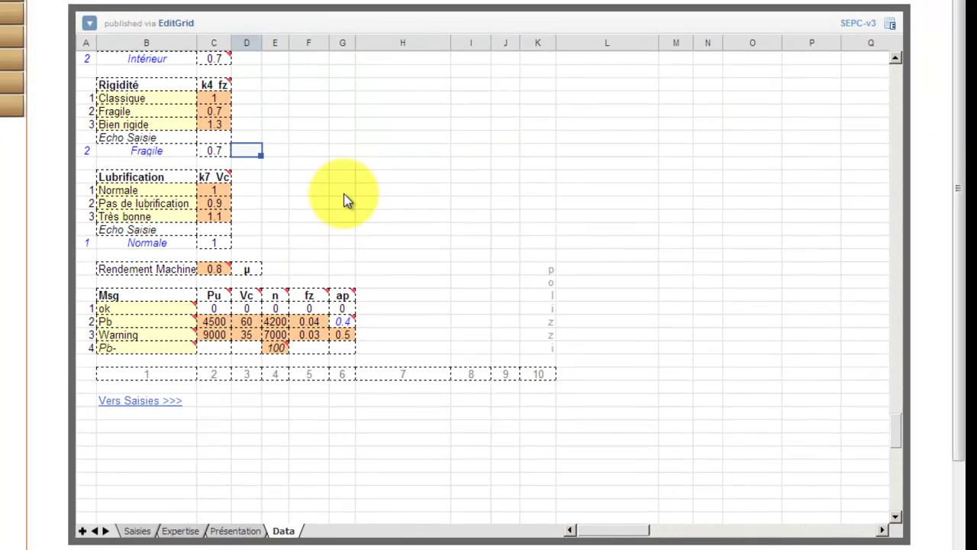
Step: Look back over the Data sheet's tables up to Pièce (matière), and revisit the input parameters in the Saisies sheet
scroll(344, 197, "up", 6)
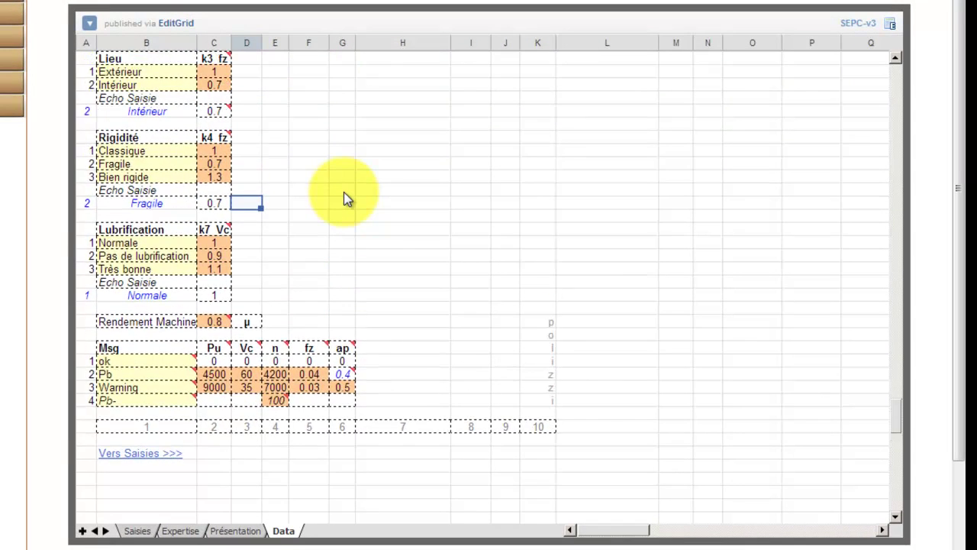
scroll(344, 191, "up", 14)
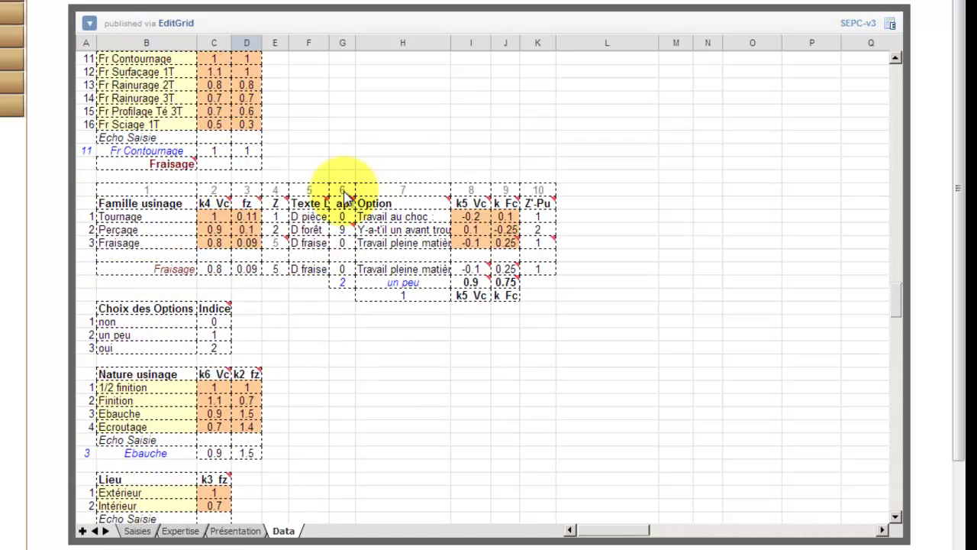
scroll(344, 181, "up", 5)
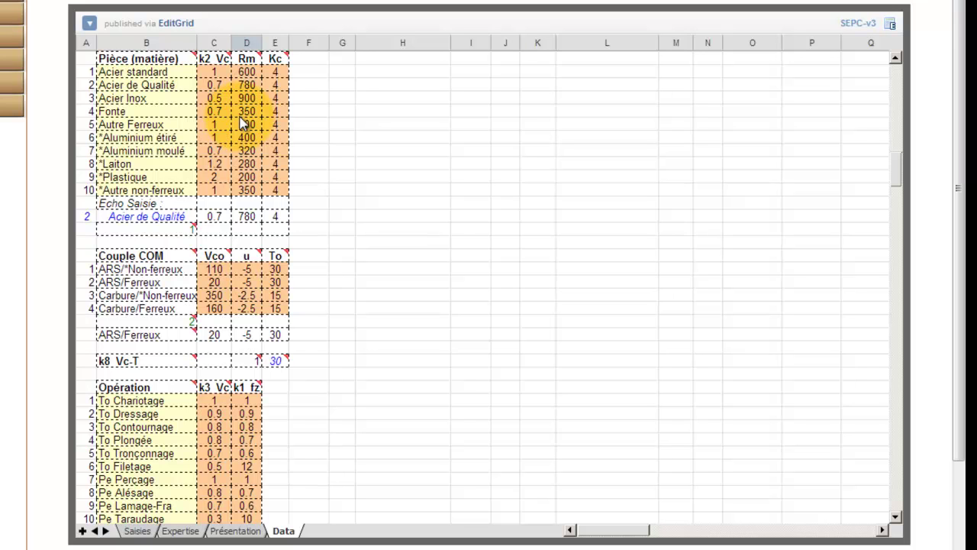
left_click(133, 531)
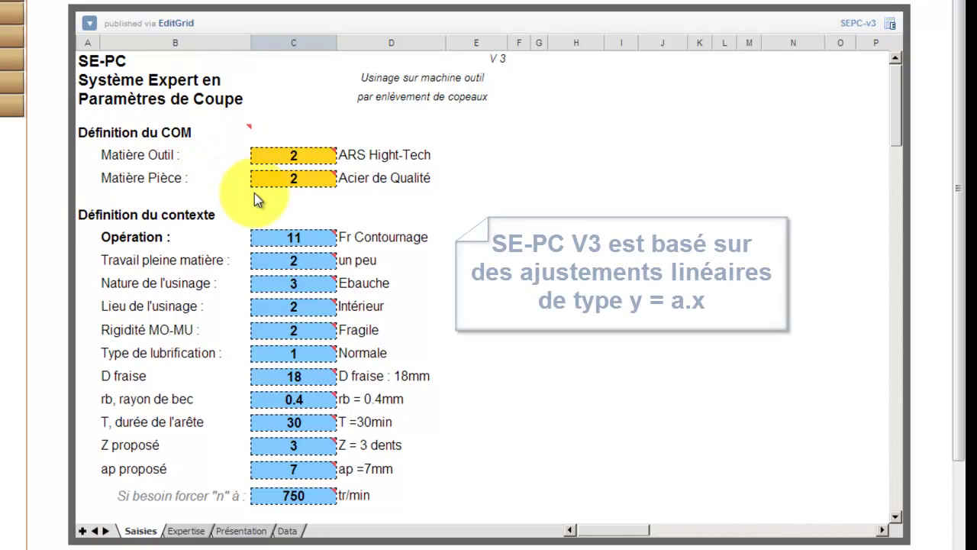
Step: Return to the Data sheet and inspect the k2 Vc and Rm cells for Acier standard in the Pièce (matière) table
left_click(287, 531)
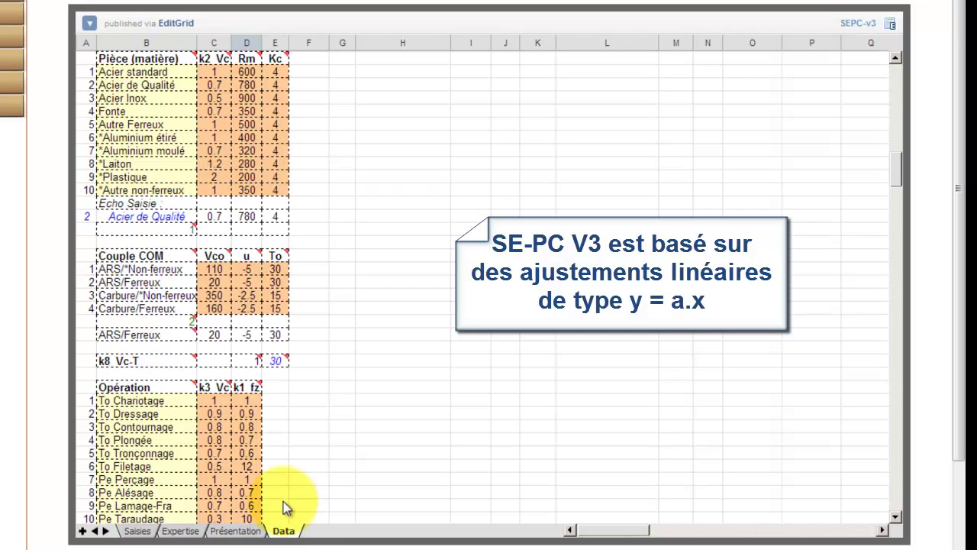
scroll(308, 351, "up", 2)
scroll(309, 336, "up", 2)
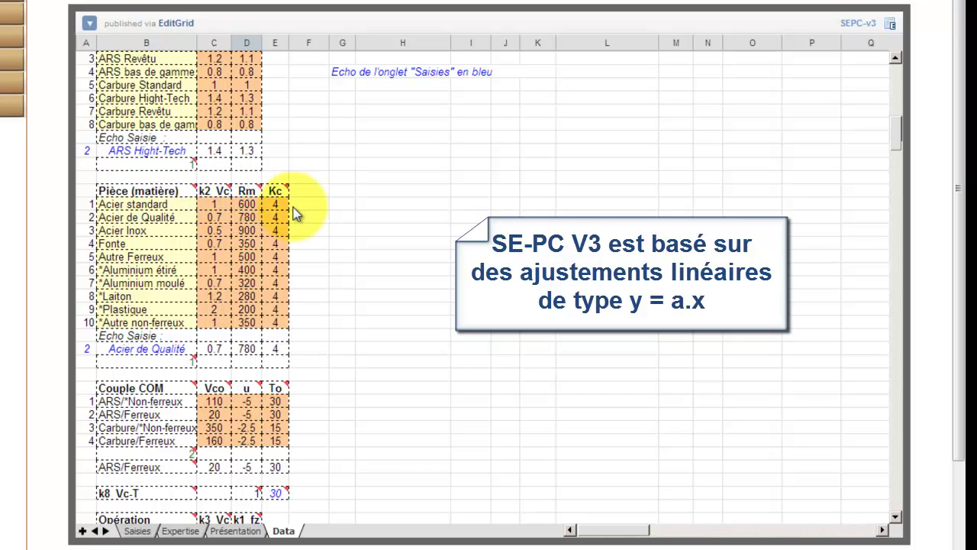
left_click(218, 204)
left_click(252, 205)
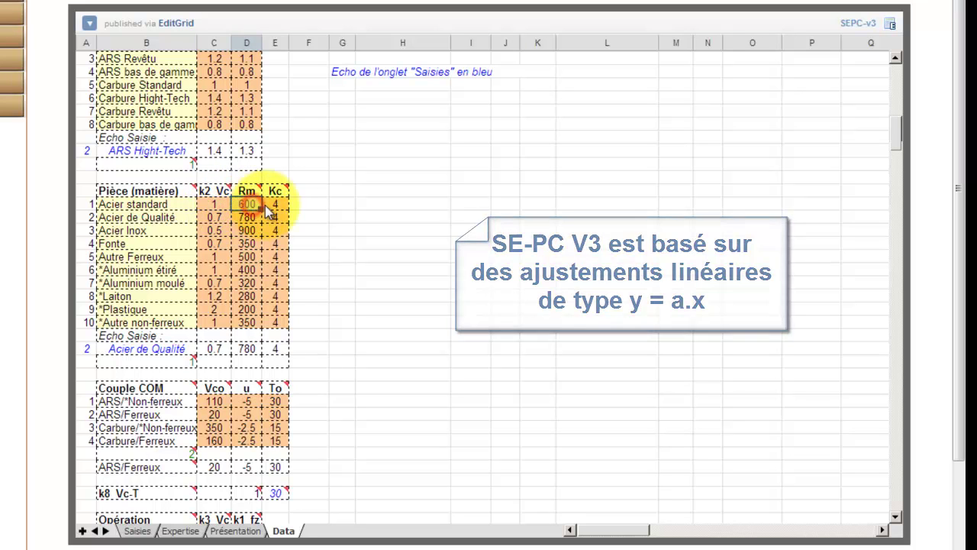
left_click(309, 204)
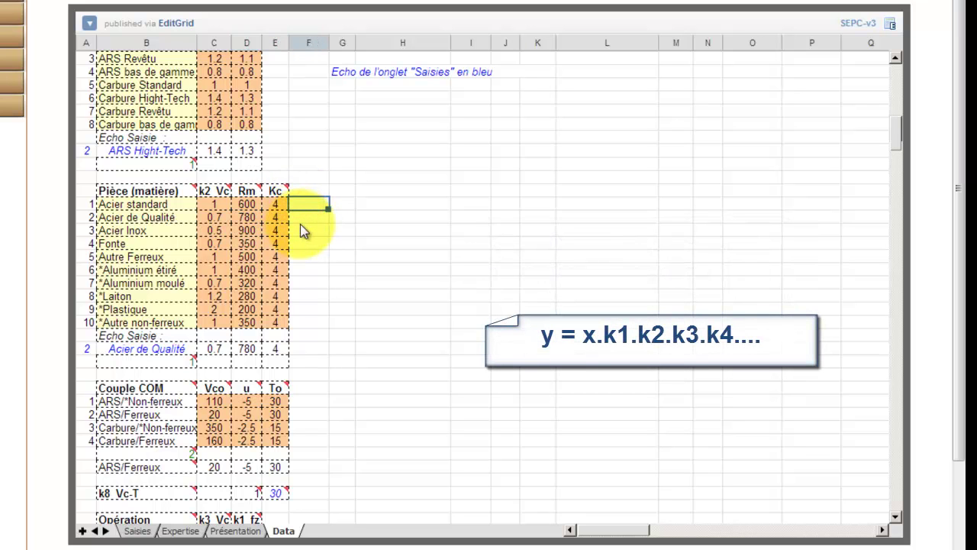
Step: Return to the Saisies sheet and view the SE-PC V3 page's introduction above the spreadsheet
left_click(134, 530)
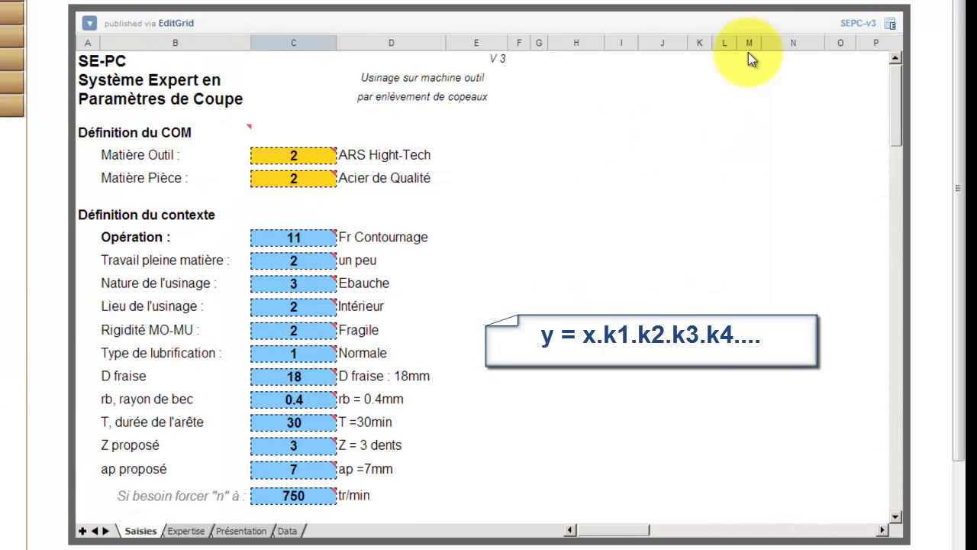
scroll(488, 275, "up", 2)
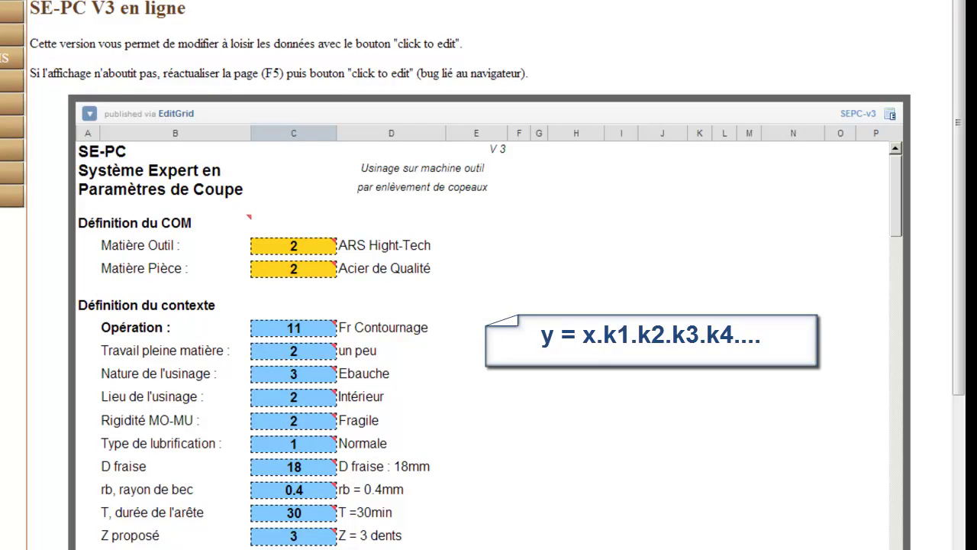